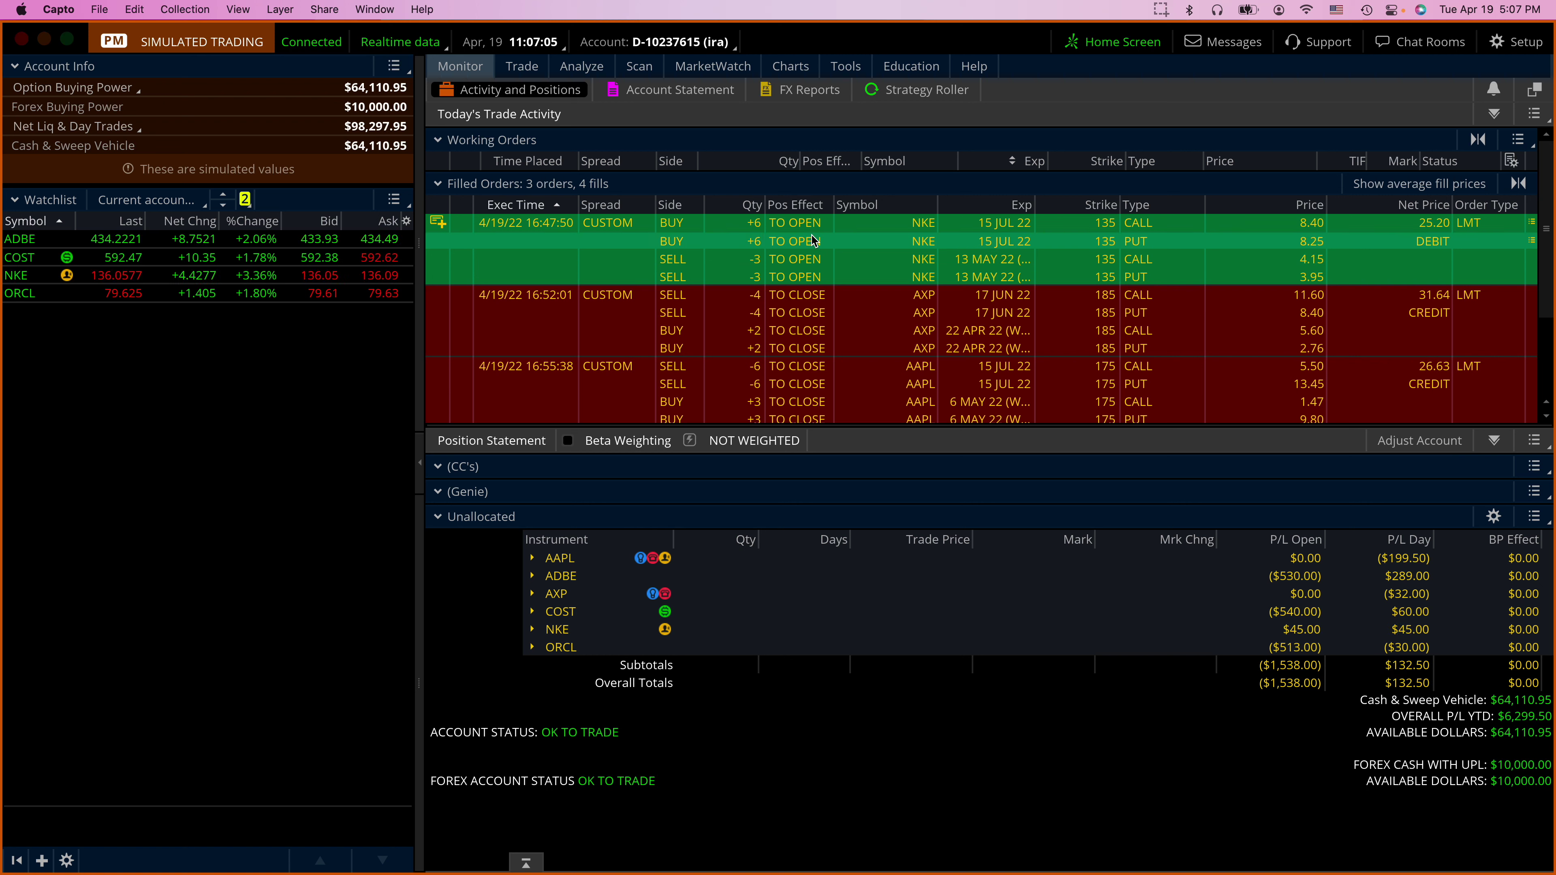
# Open the action menu for the filled NKE 135 custom spread order.
pyautogui.rightClick(886, 230)
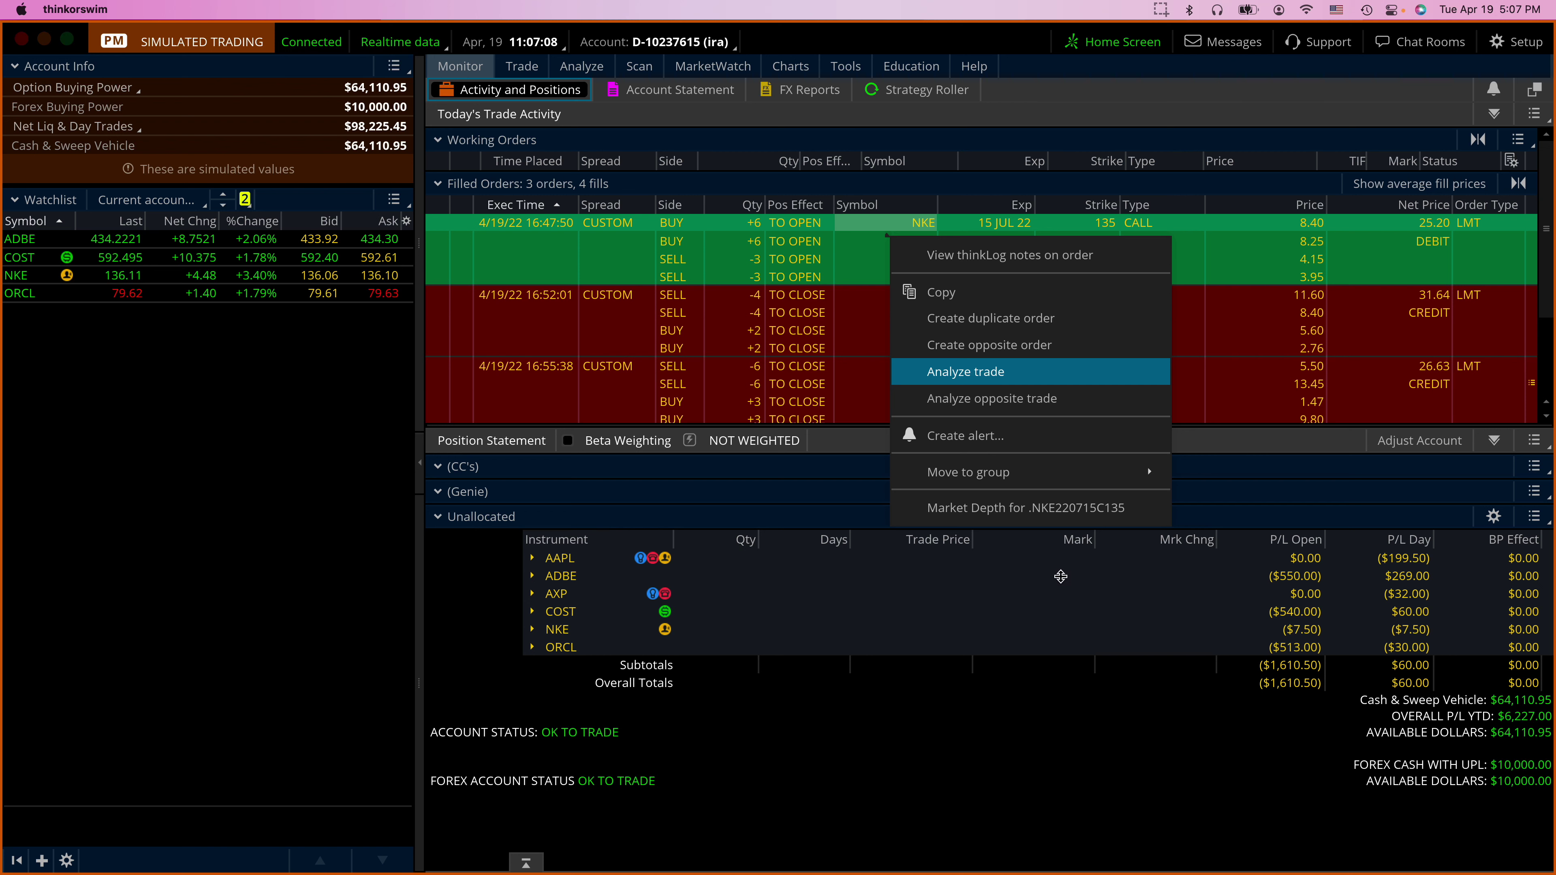
# Analyze the NKE trade and delete the +8/-4 simulated spread, keeping +6/-3 at 25.20 debit.
pyautogui.click(980, 371)
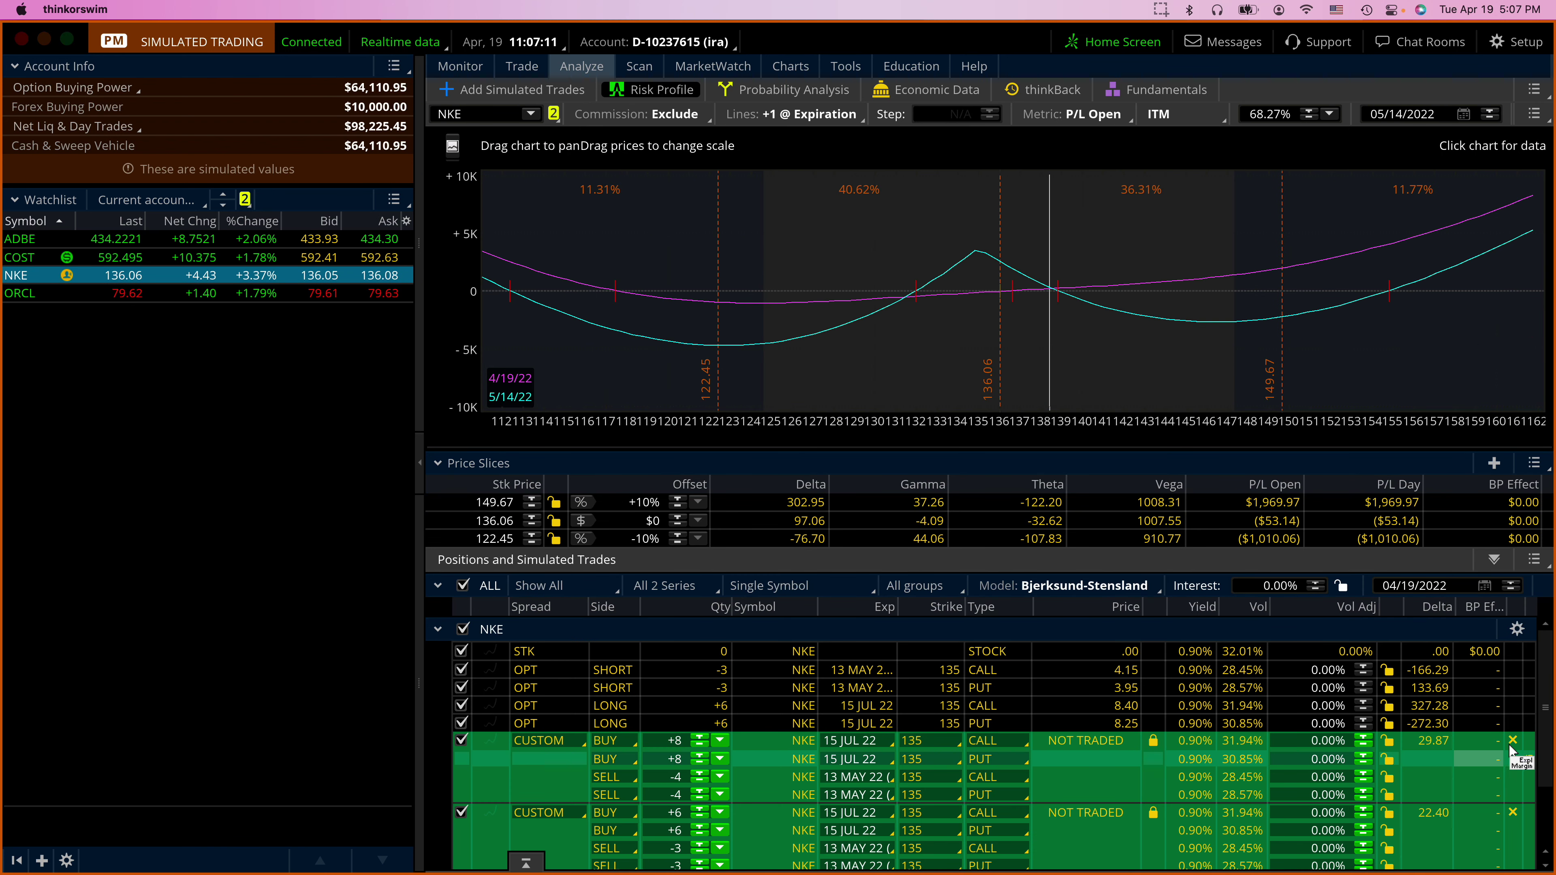
pyautogui.click(1511, 741)
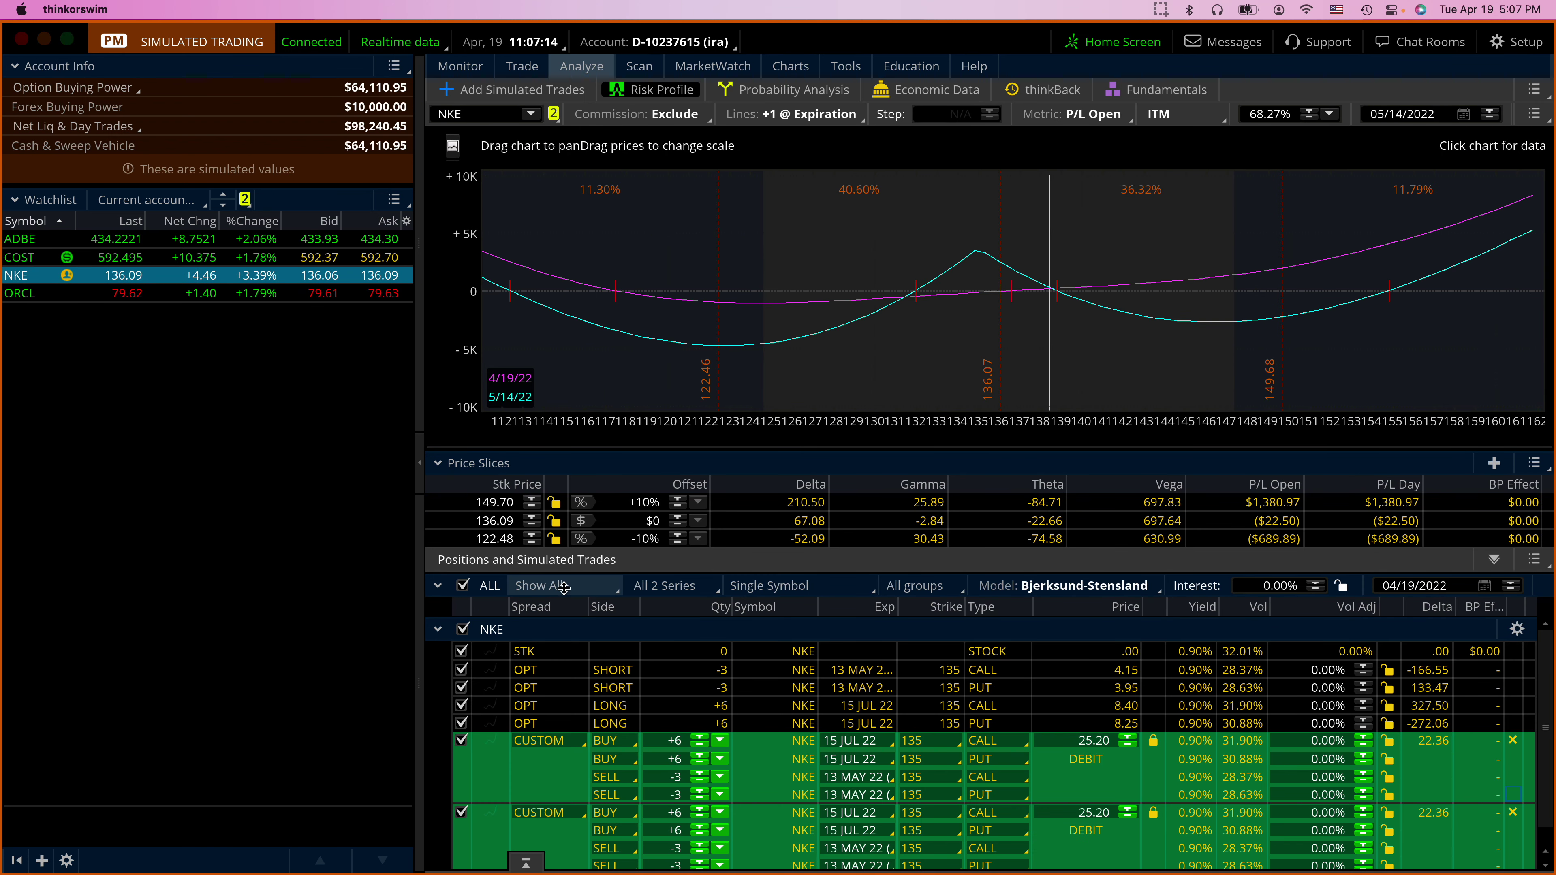
pyautogui.press('super+Tab')
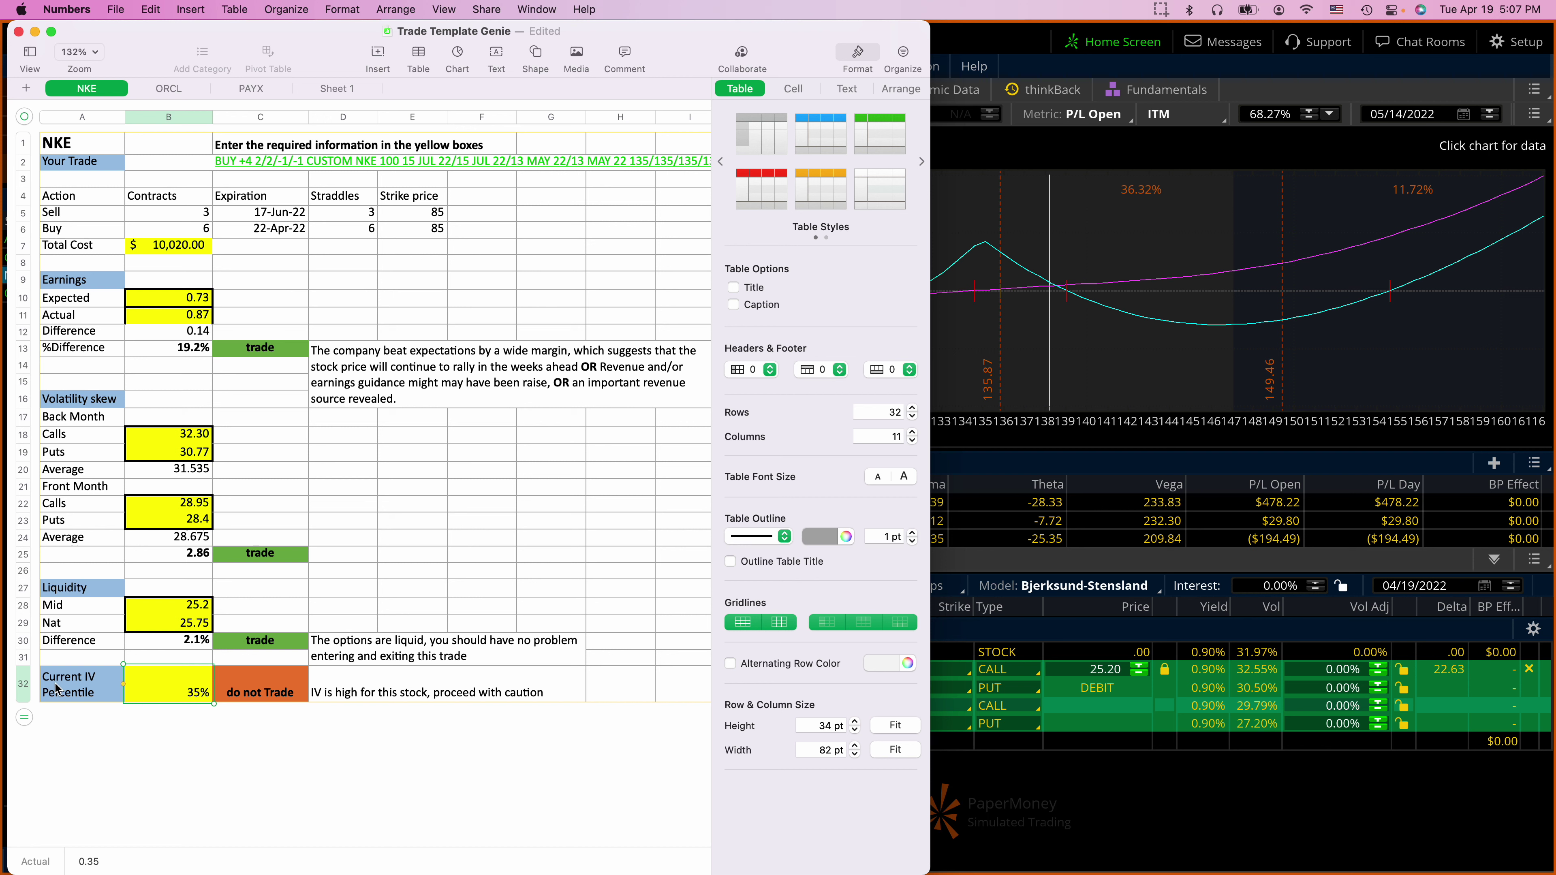
# Review the checklist verdicts on the Trade Template Genie NKE sheet in Numbers.
pyautogui.rightClick(1142, 669)
# Stage a duplicate order for the second NKE +6/-3 spread at 25.20 debit without sending it.
pyautogui.click(1200, 745)
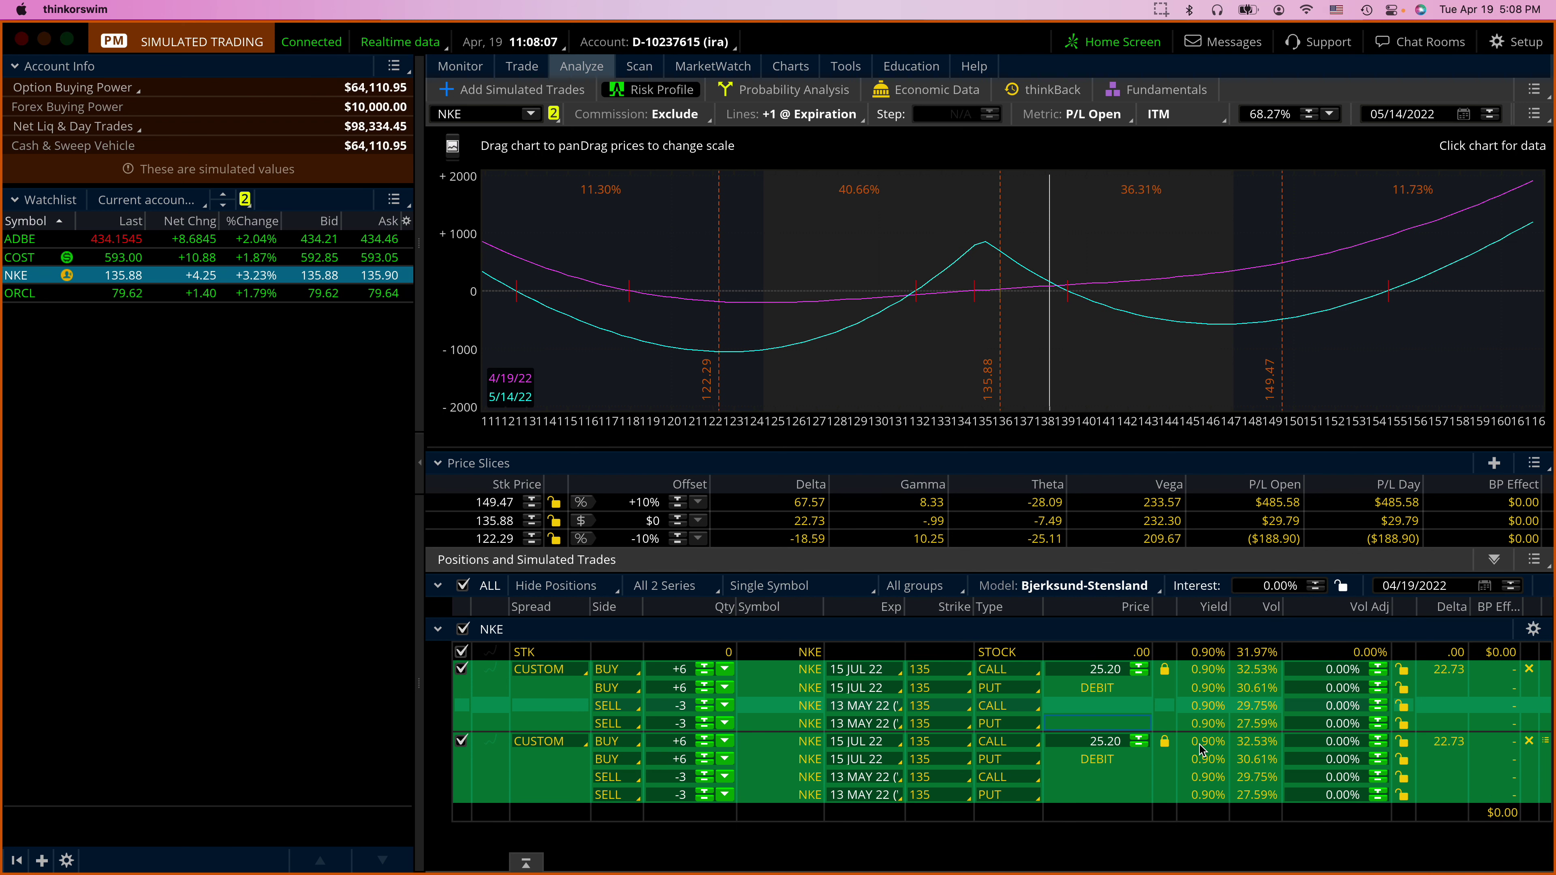
pyautogui.rightClick(1303, 766)
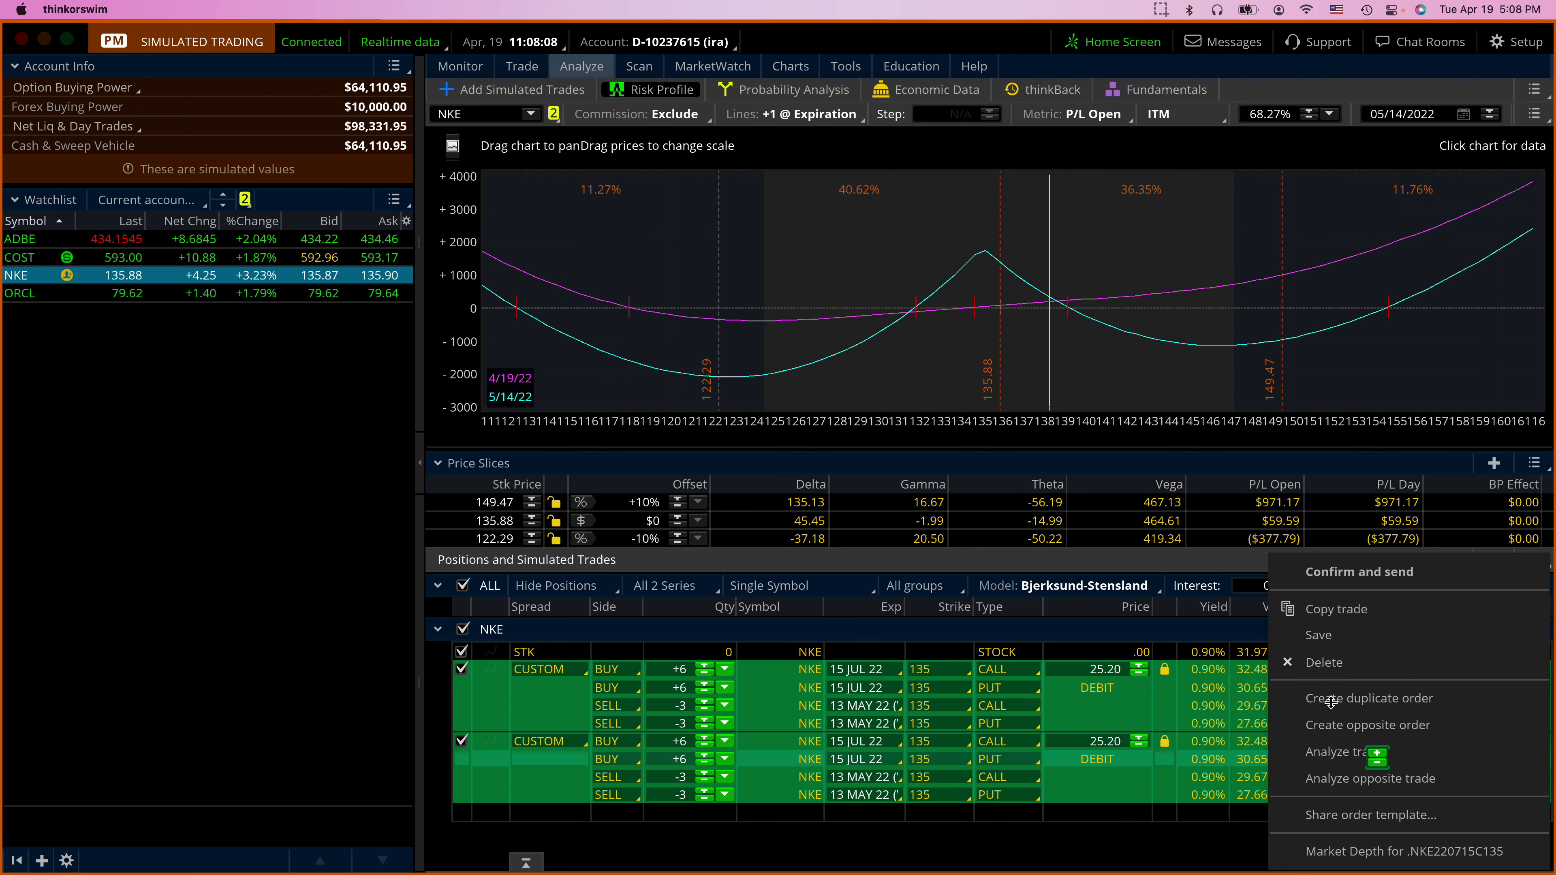
pyautogui.click(1333, 697)
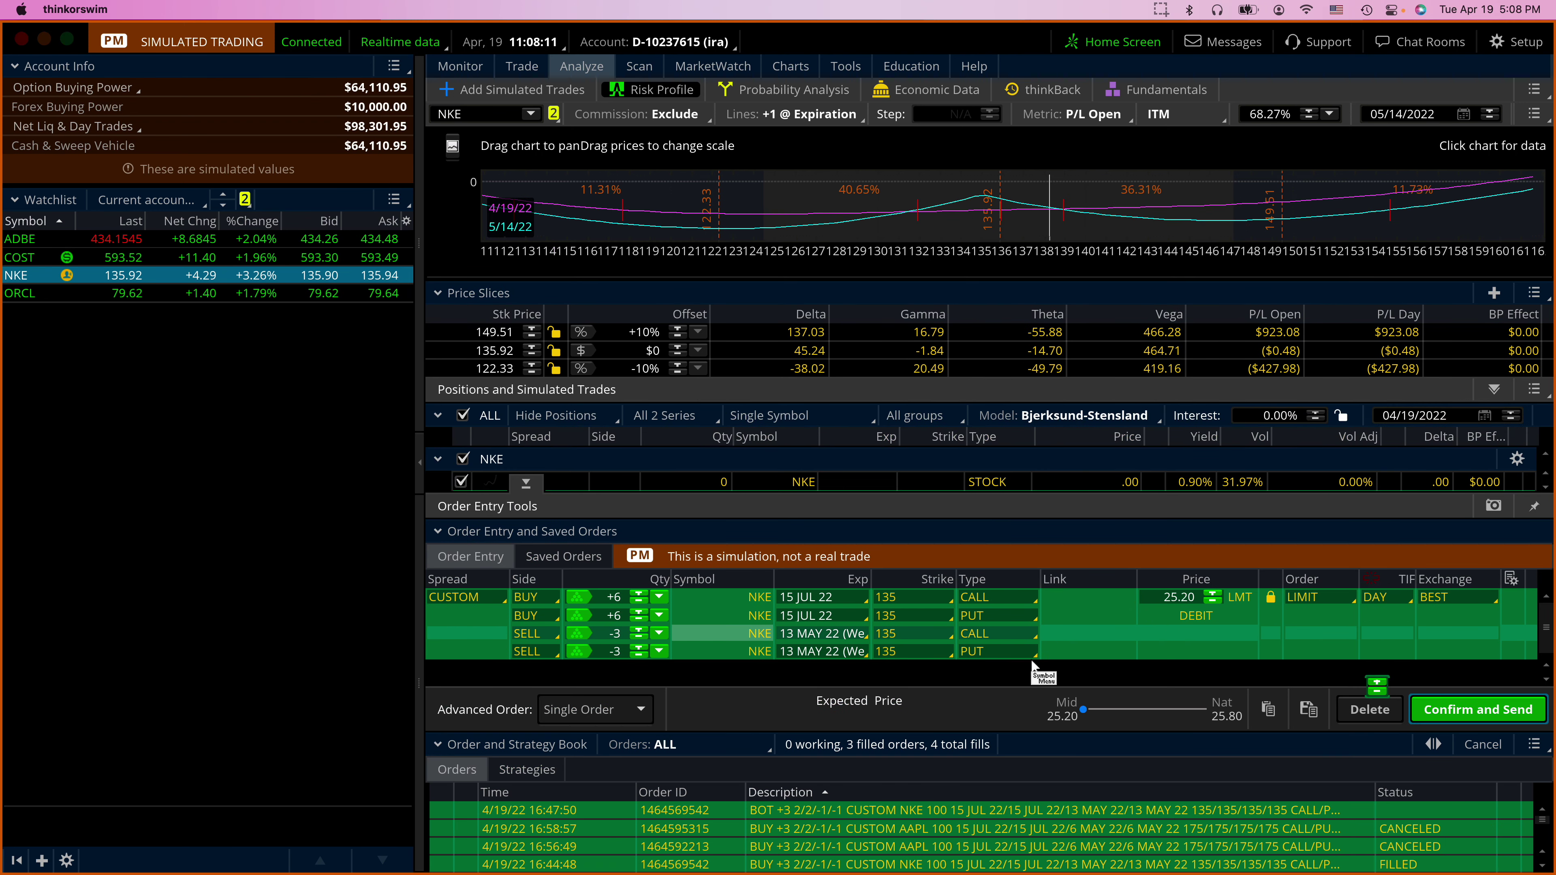
pyautogui.click(1478, 709)
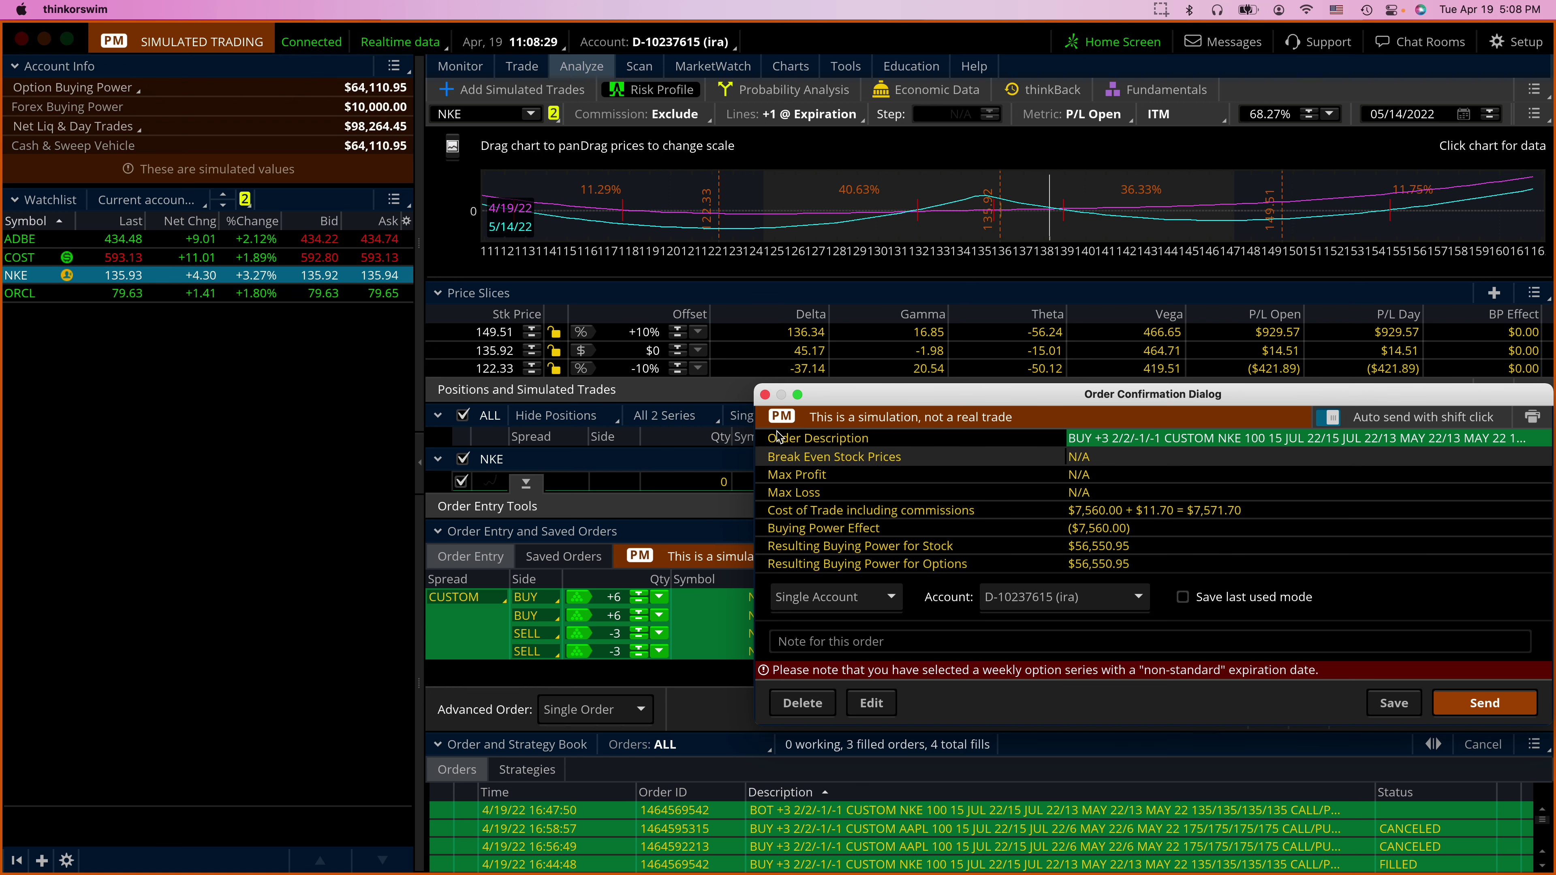
pyautogui.click(765, 395)
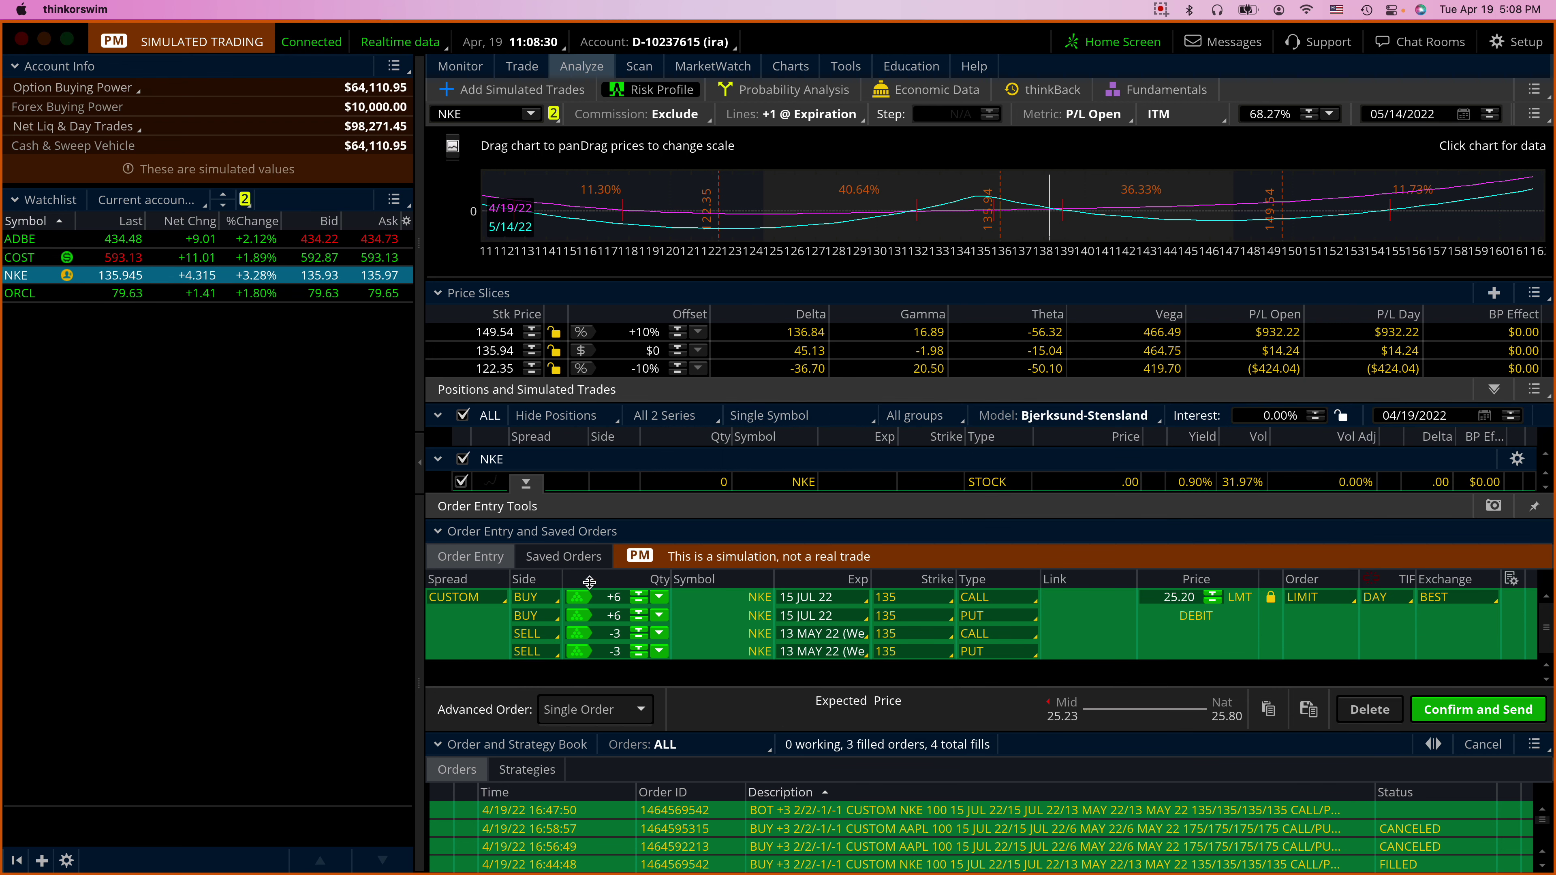
pyautogui.click(525, 484)
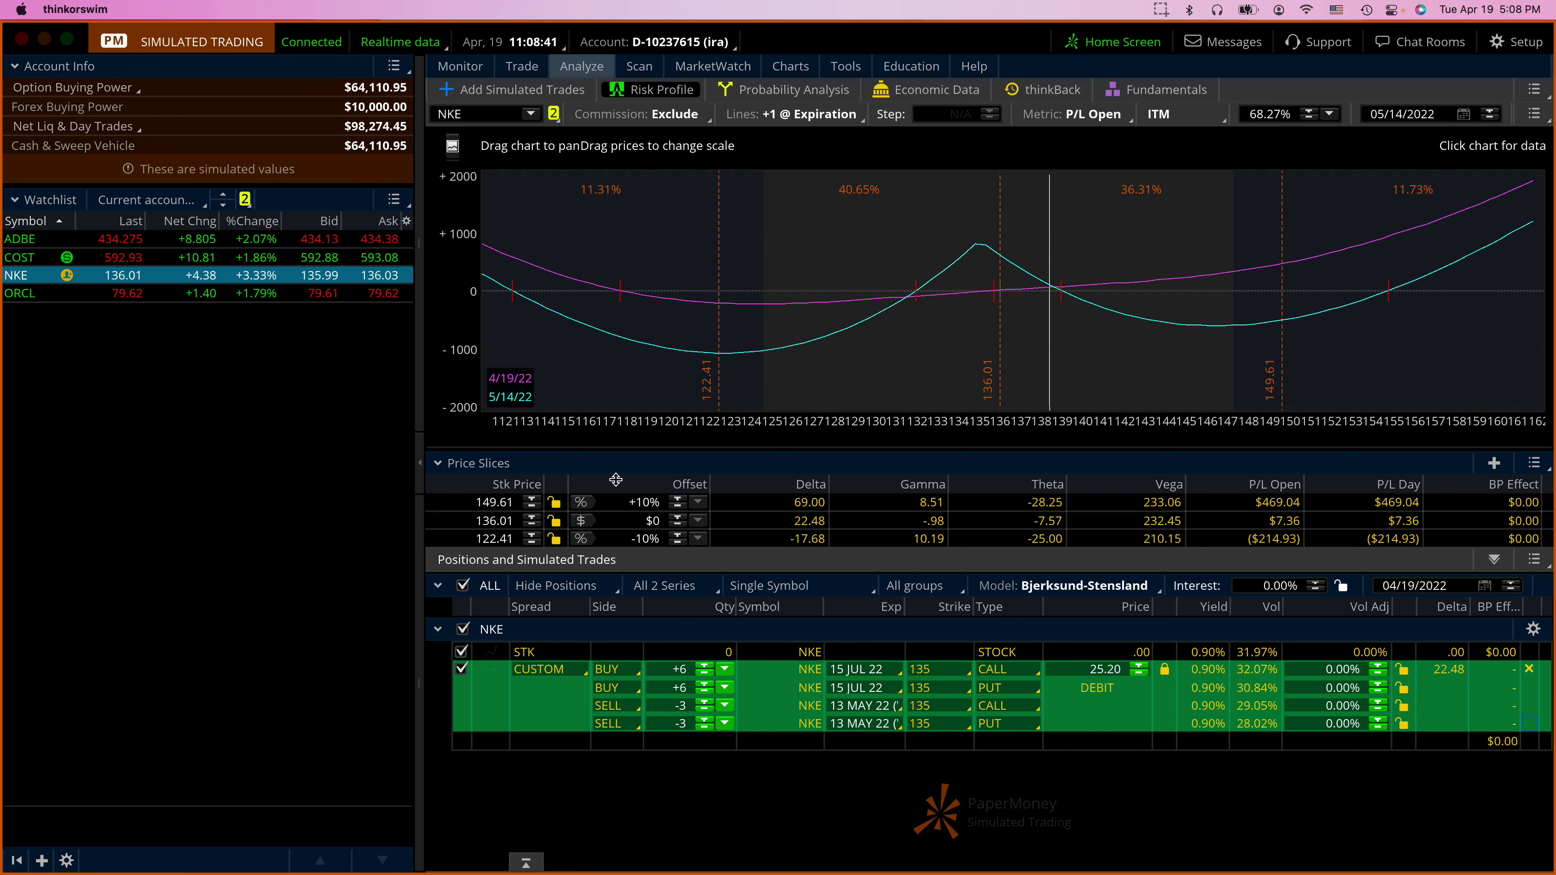
# Chart NKE, then PAYX, then ORCL on the daily chart with its studies.
pyautogui.click(743, 97)
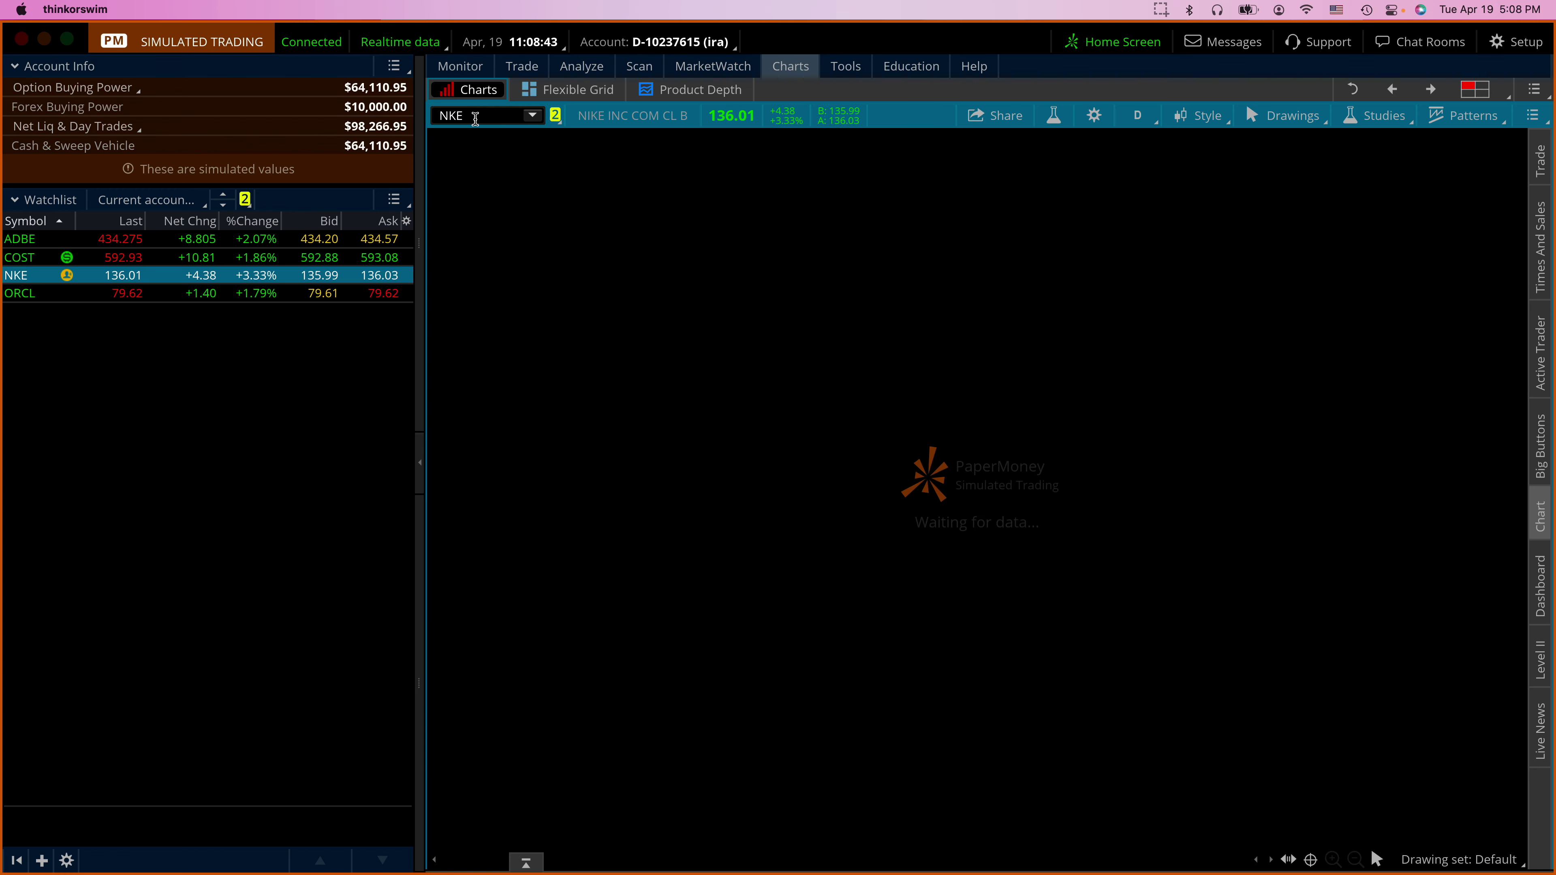
pyautogui.write('PAYX')
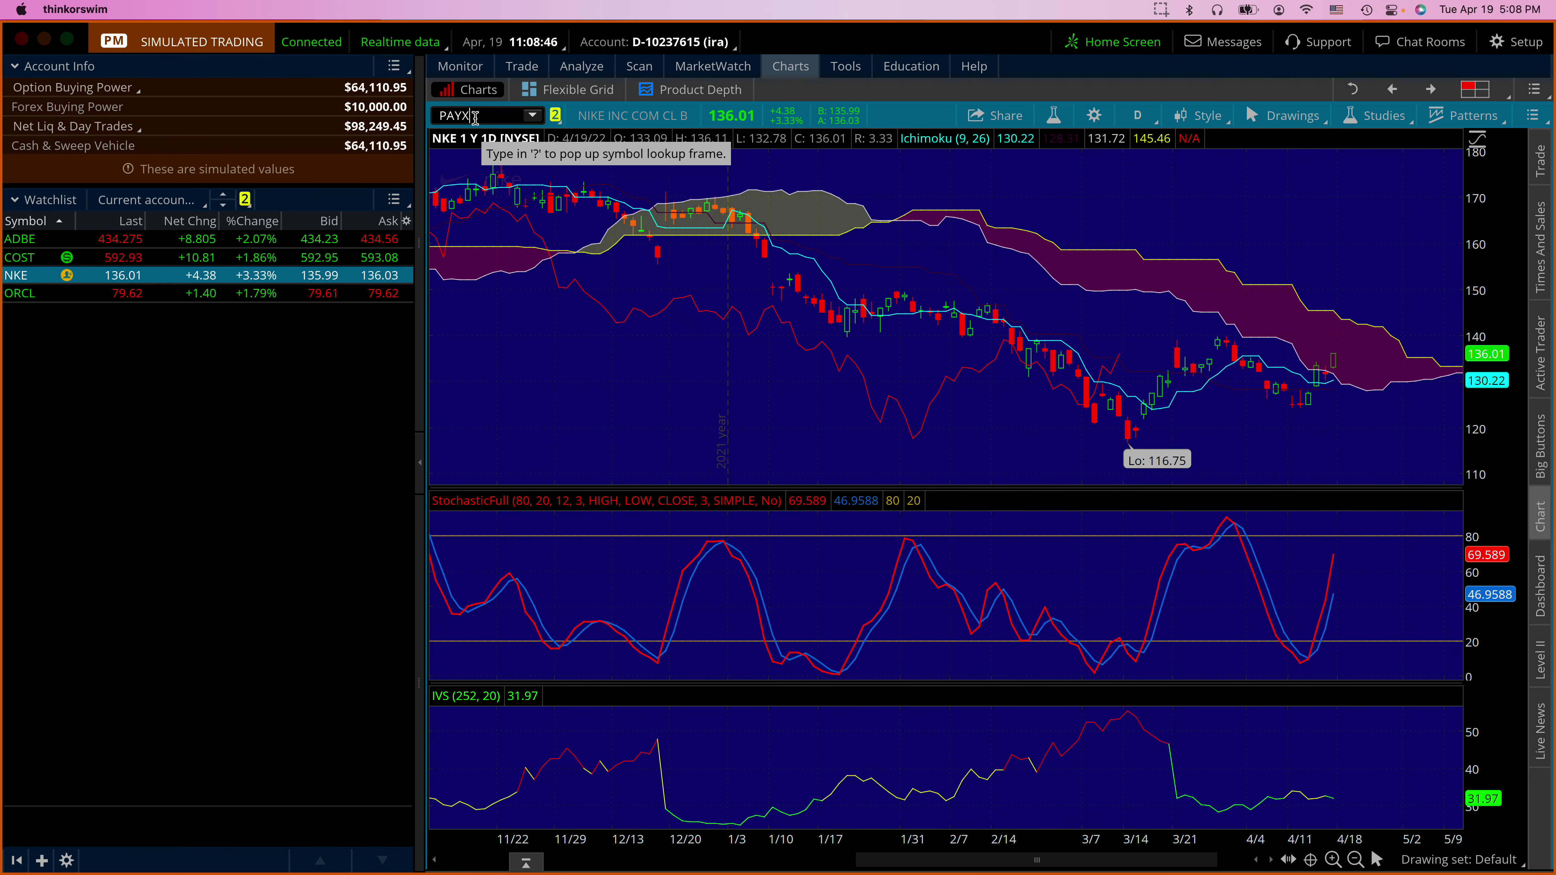
pyautogui.press('Return')
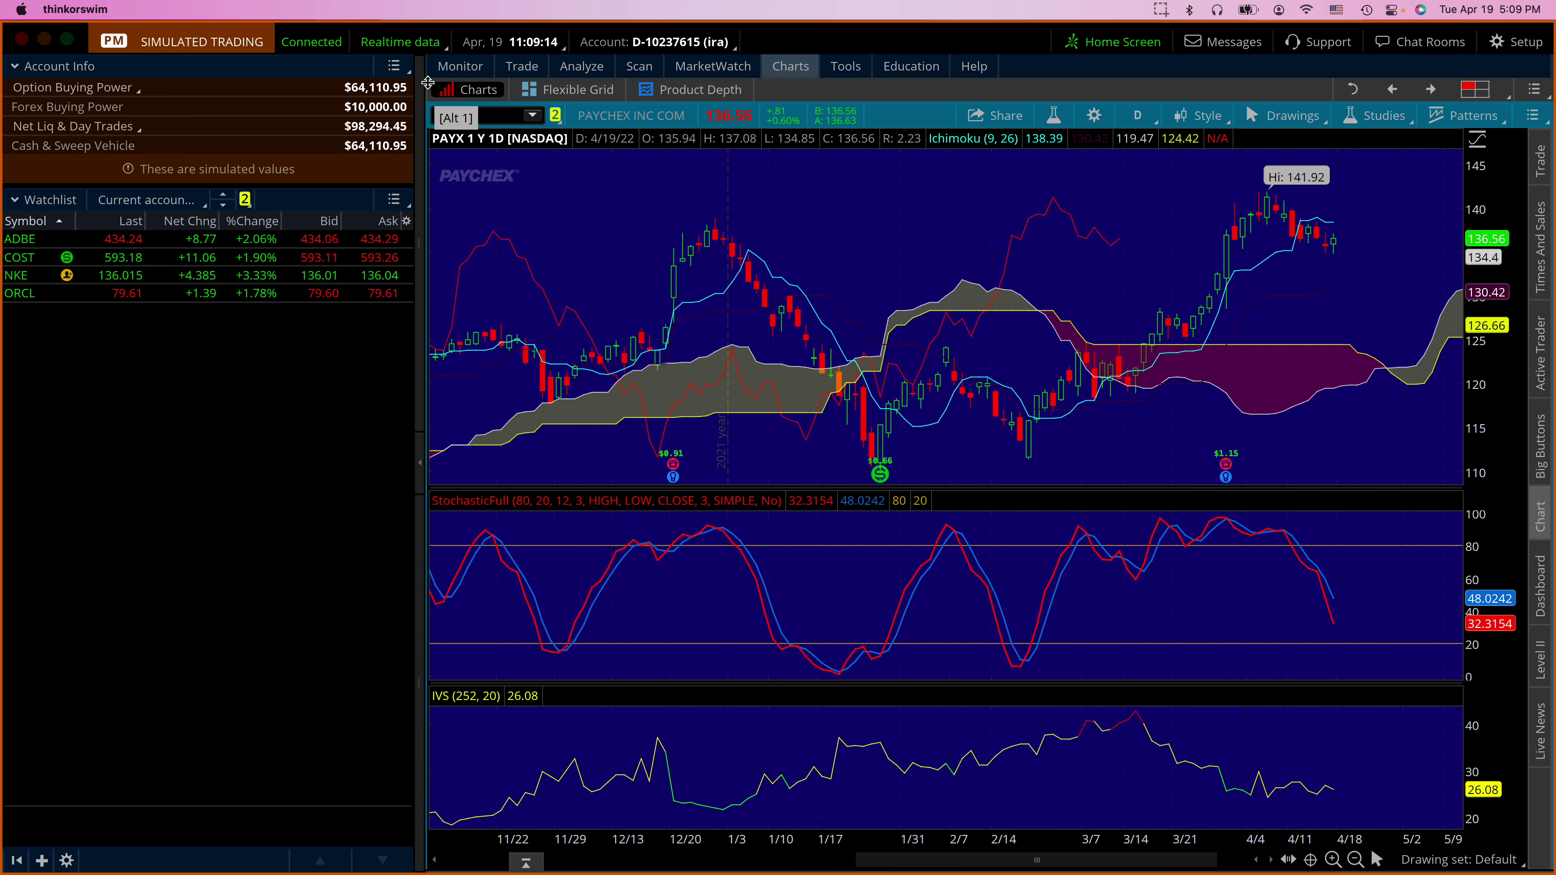
pyautogui.click(19, 293)
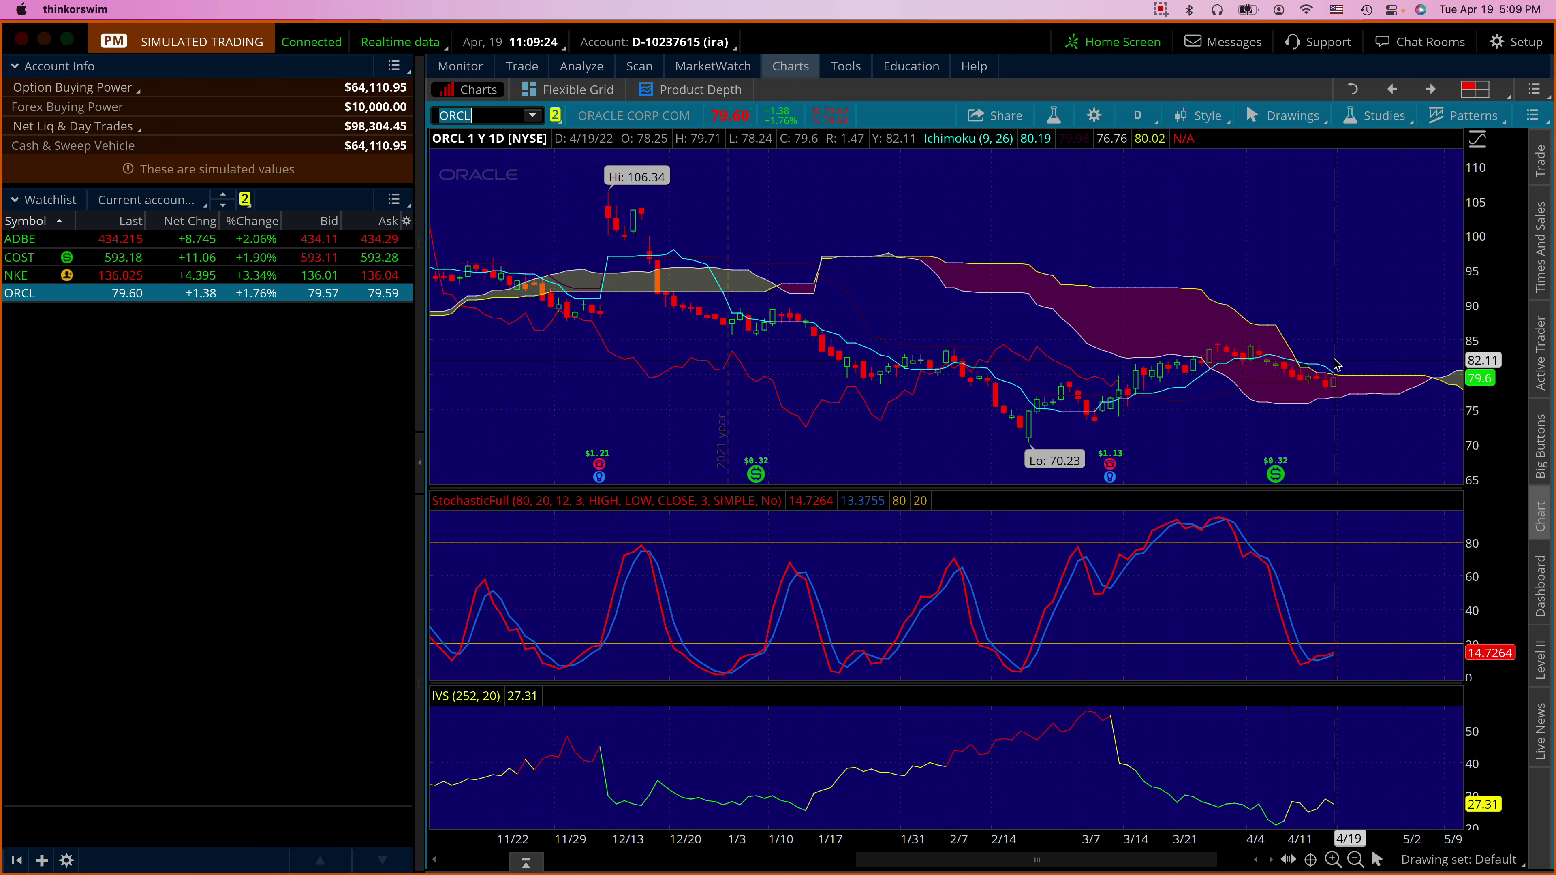
# Check the ORCL risk profile, then return to today's Activity and Positions.
pyautogui.click(581, 66)
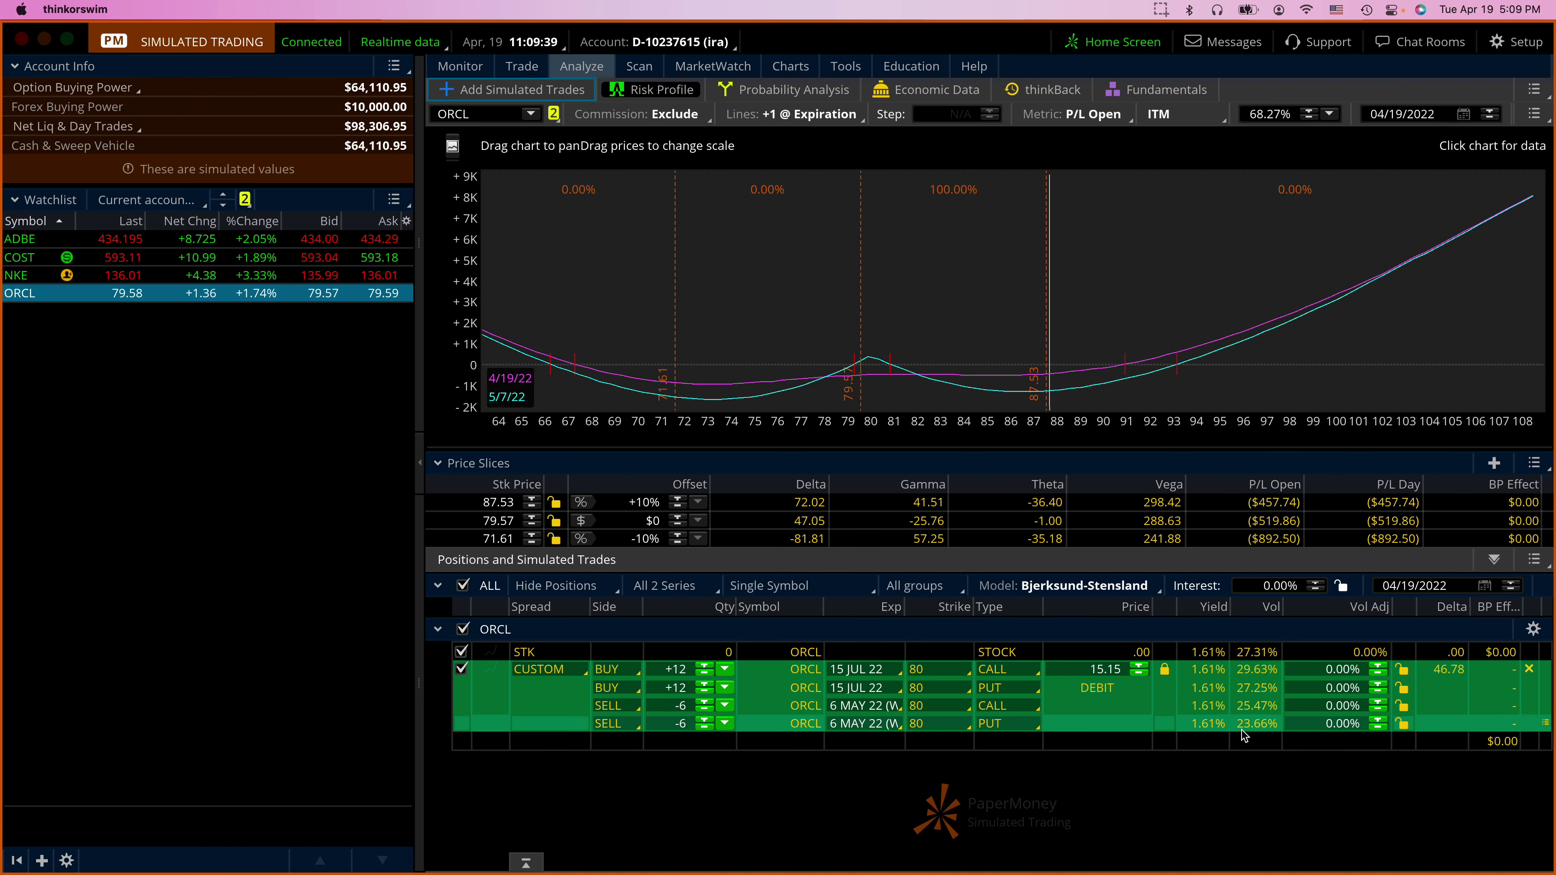
pyautogui.click(460, 66)
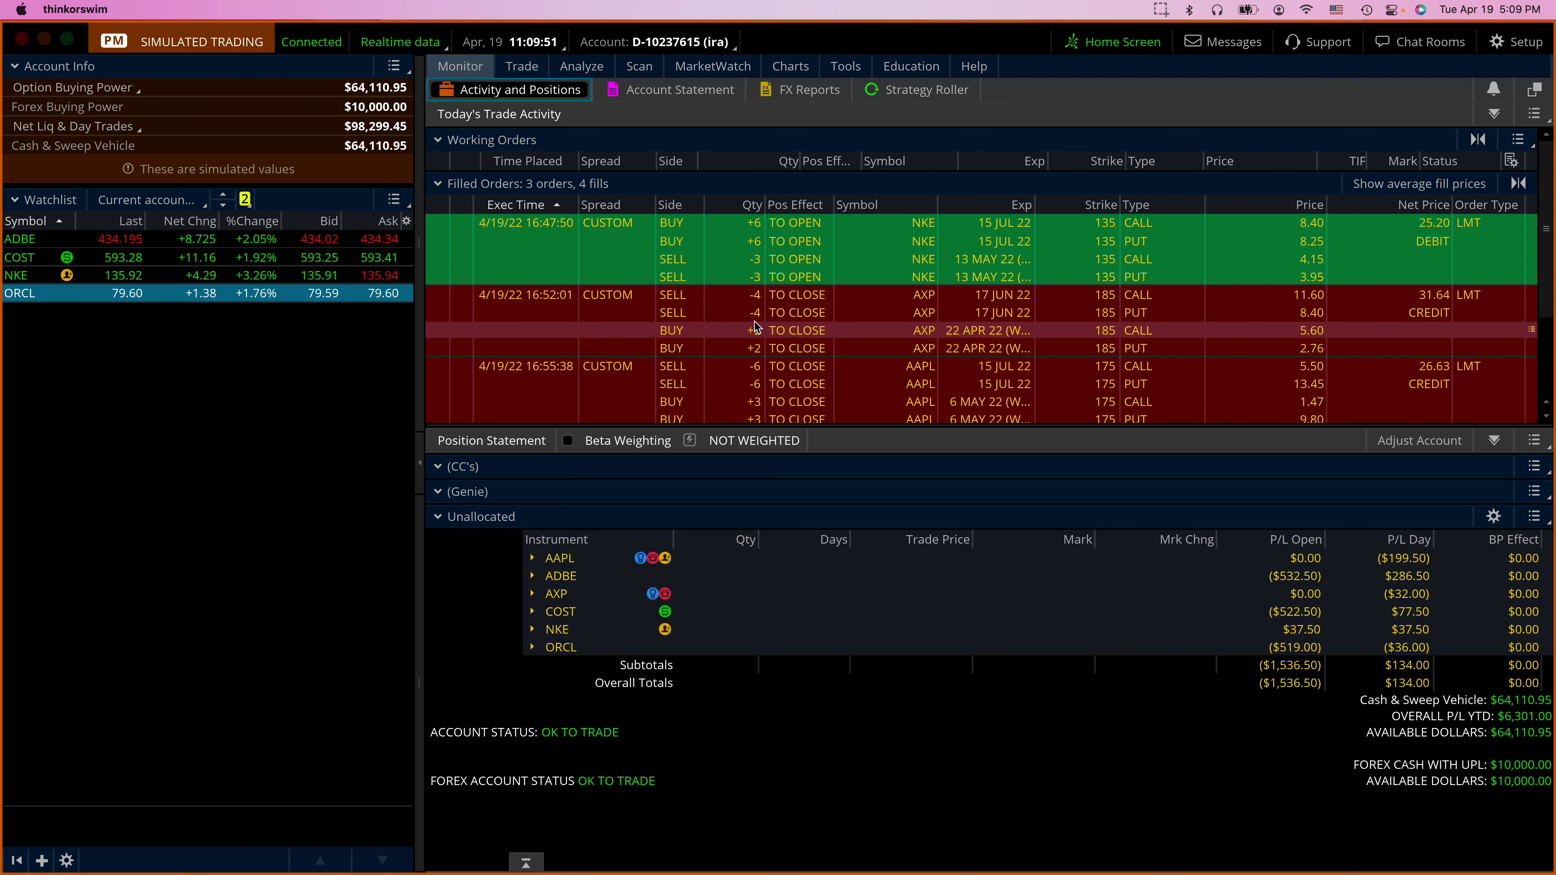
# Analyze the AXP trade, delete its extra simulated rows, and view AXP's P/L statement.
pyautogui.rightClick(785, 302)
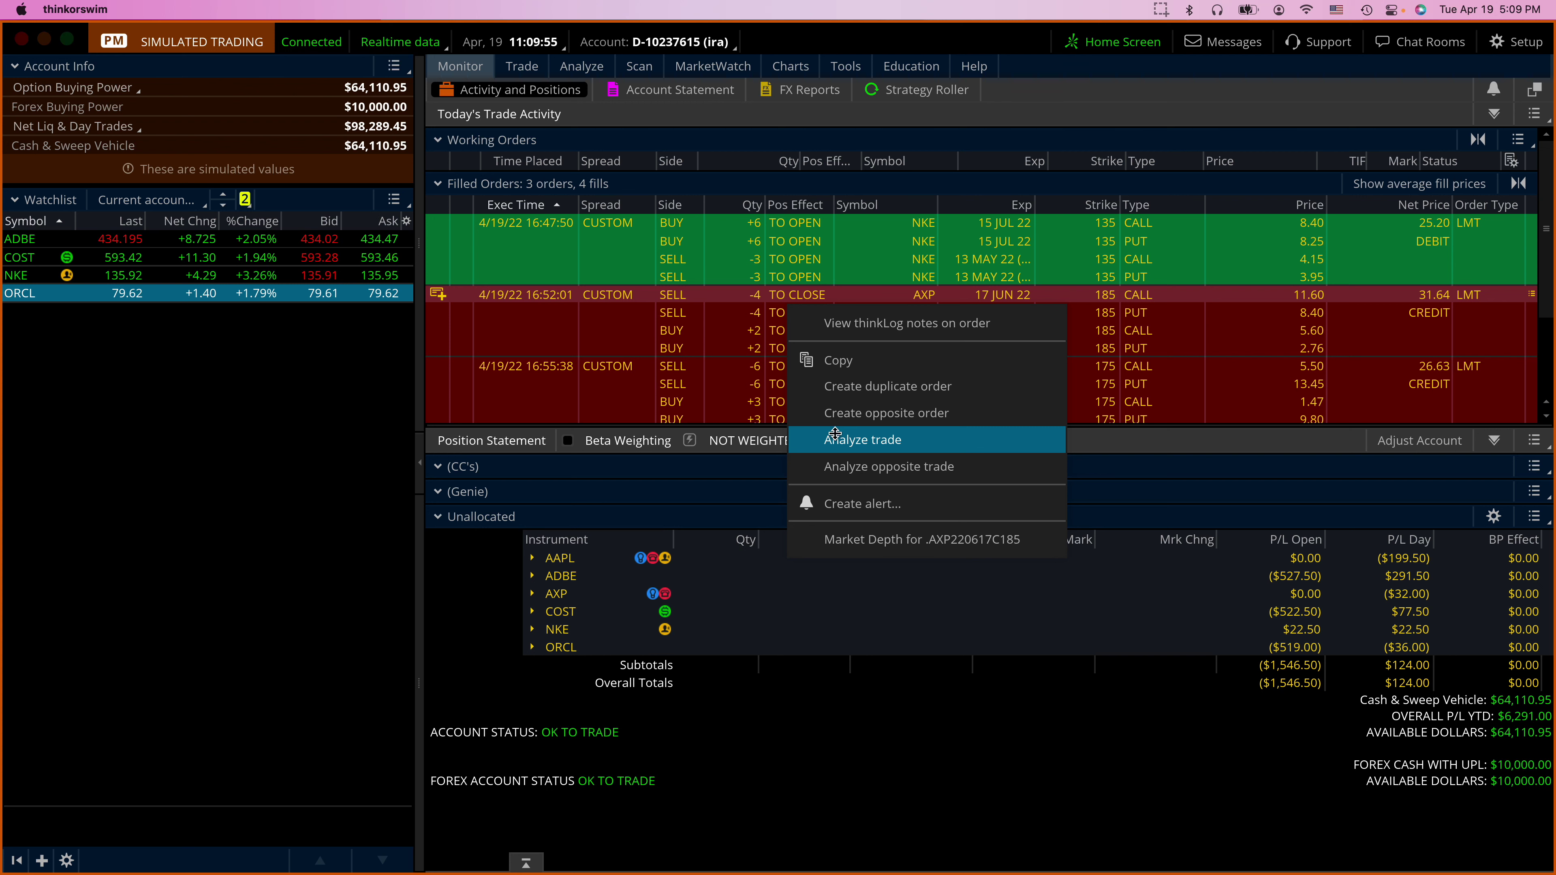
pyautogui.click(818, 436)
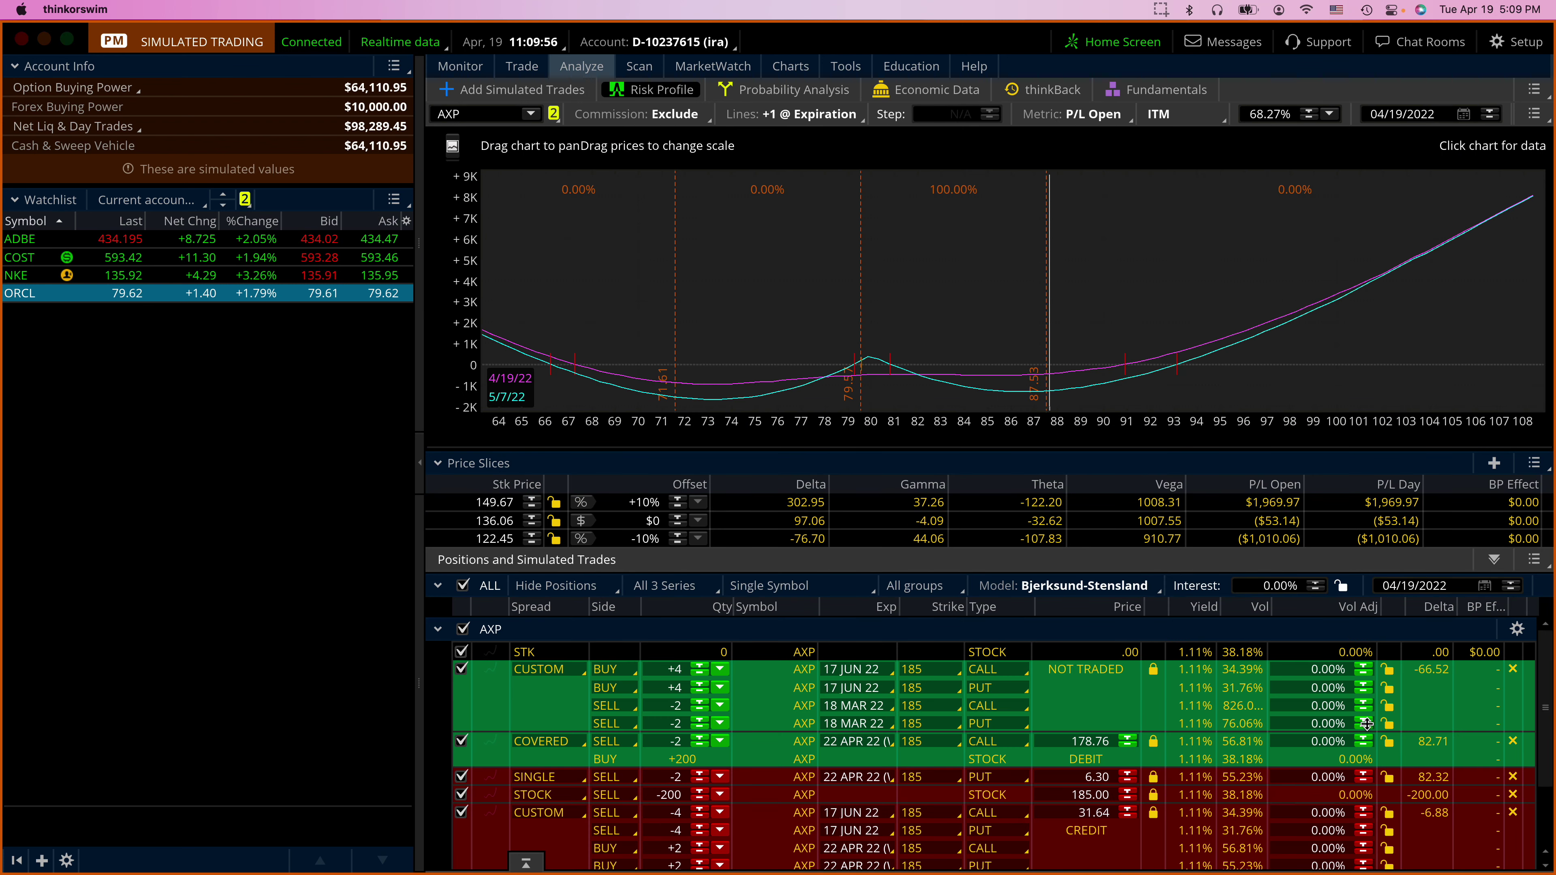
pyautogui.click(1513, 671)
pyautogui.click(1513, 671)
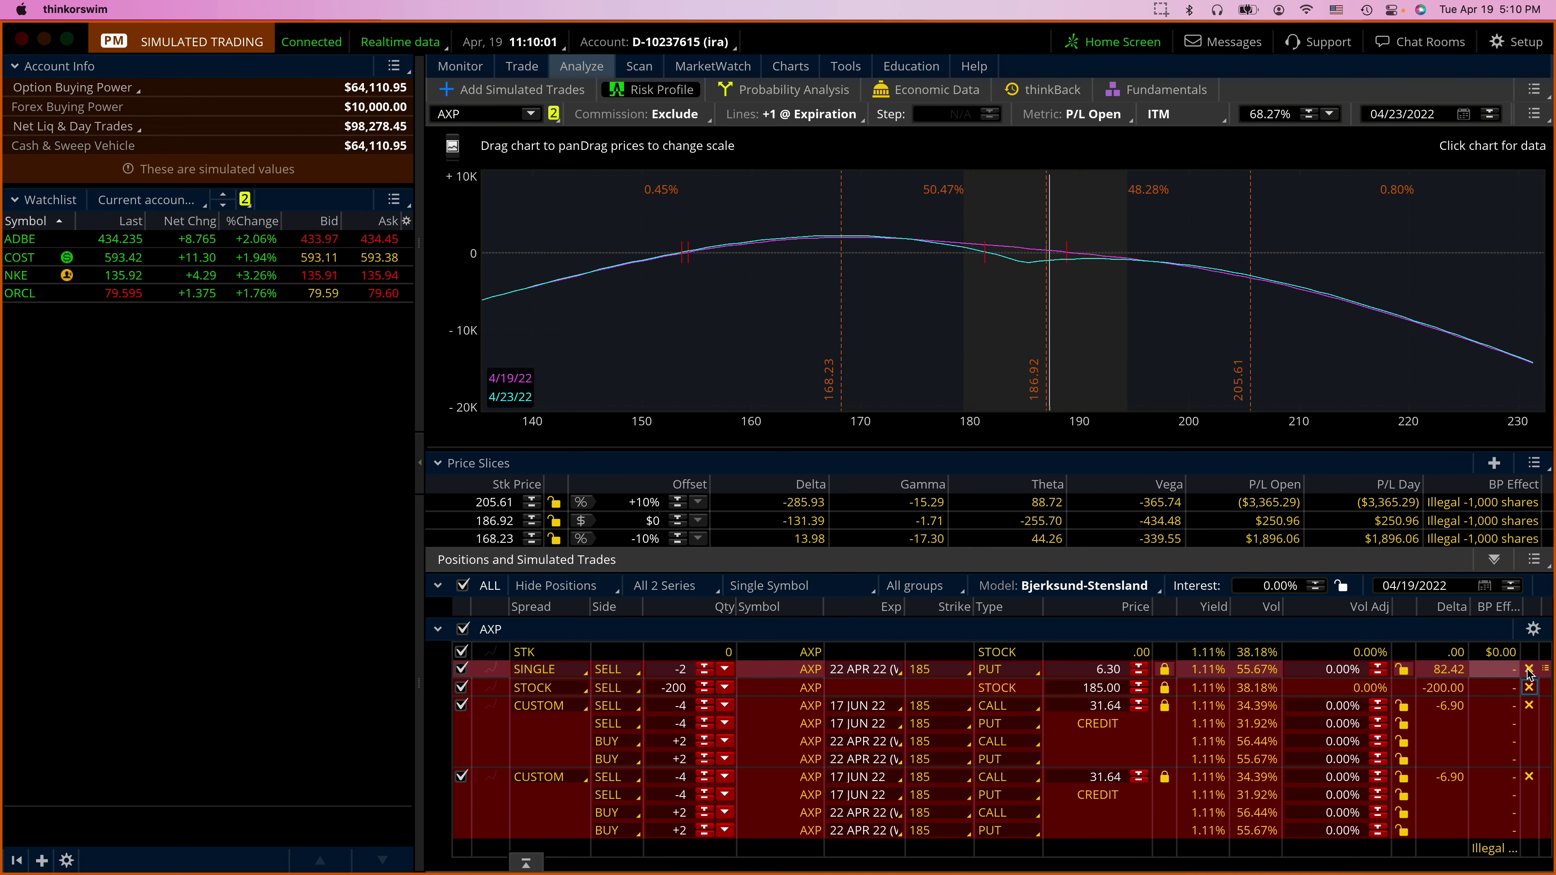
pyautogui.click(1528, 669)
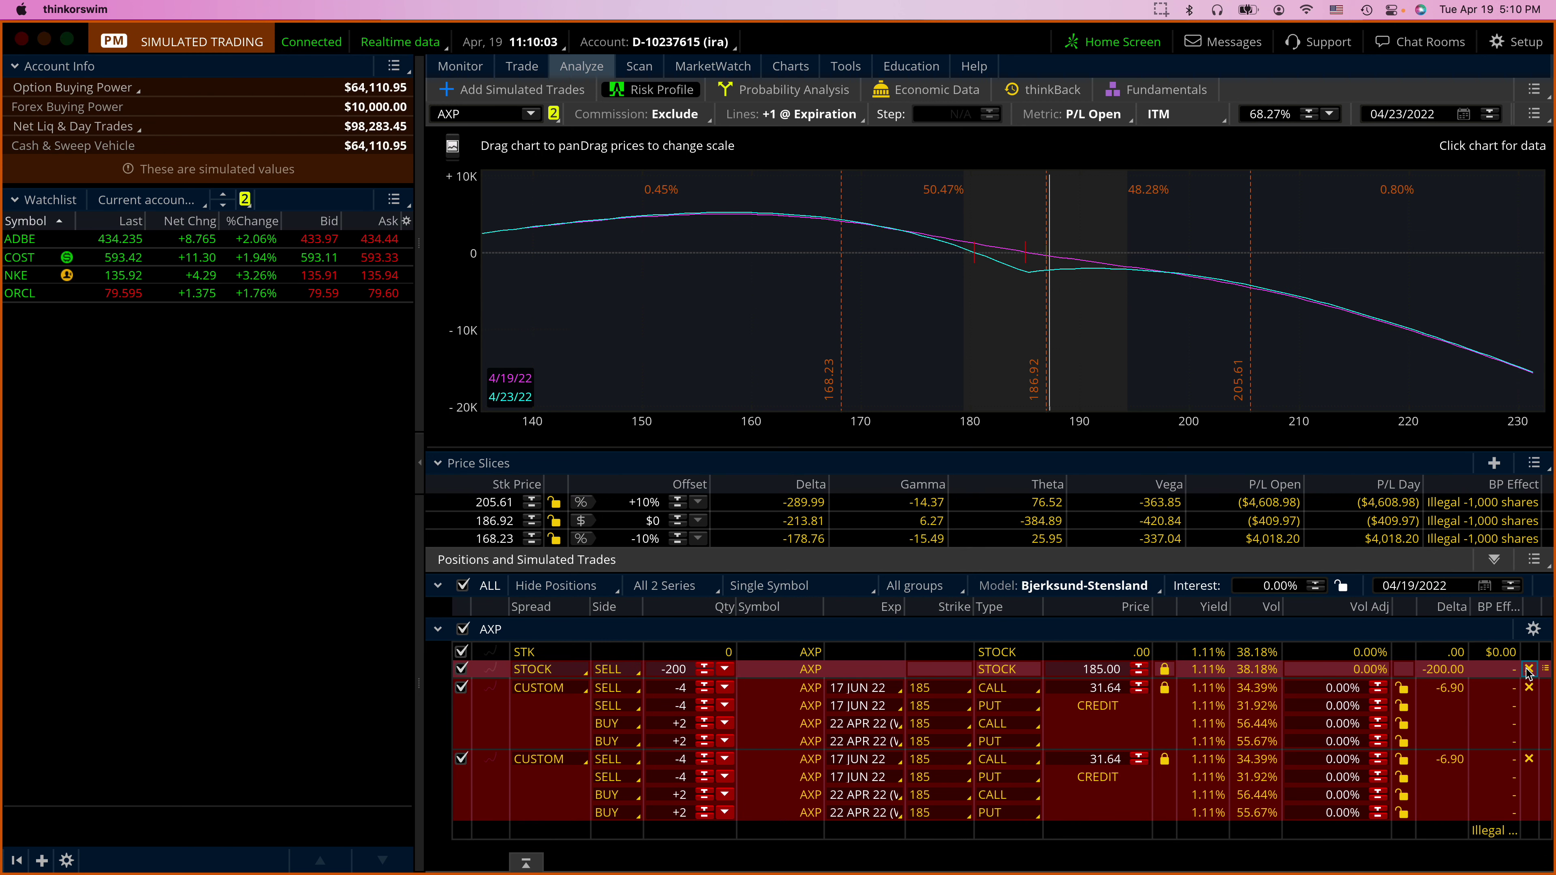
pyautogui.click(1528, 670)
pyautogui.click(1528, 670)
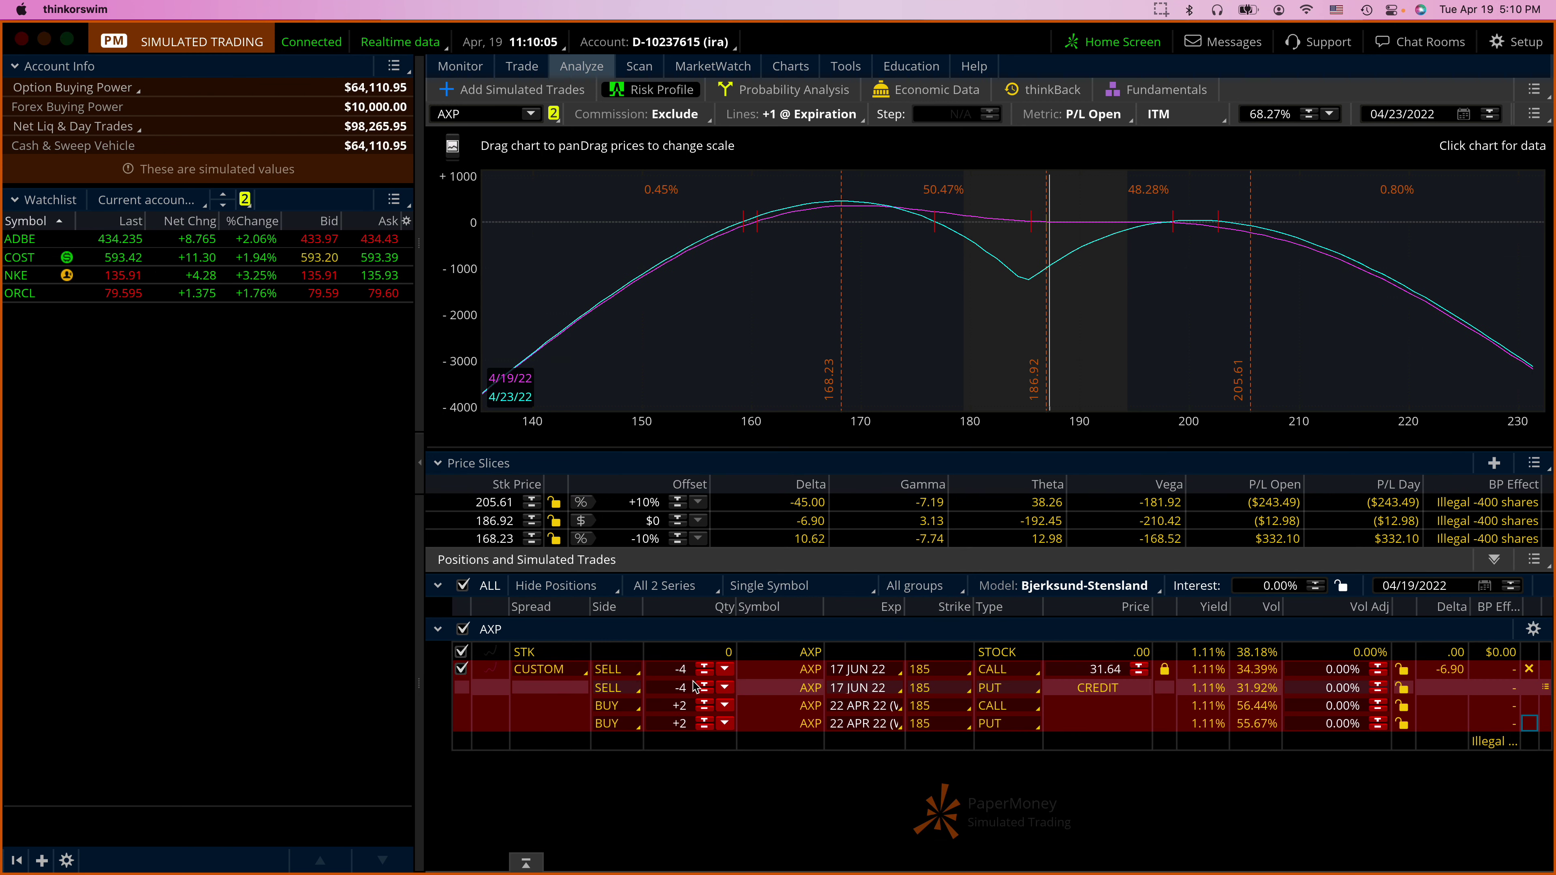
pyautogui.click(460, 66)
pyautogui.click(672, 90)
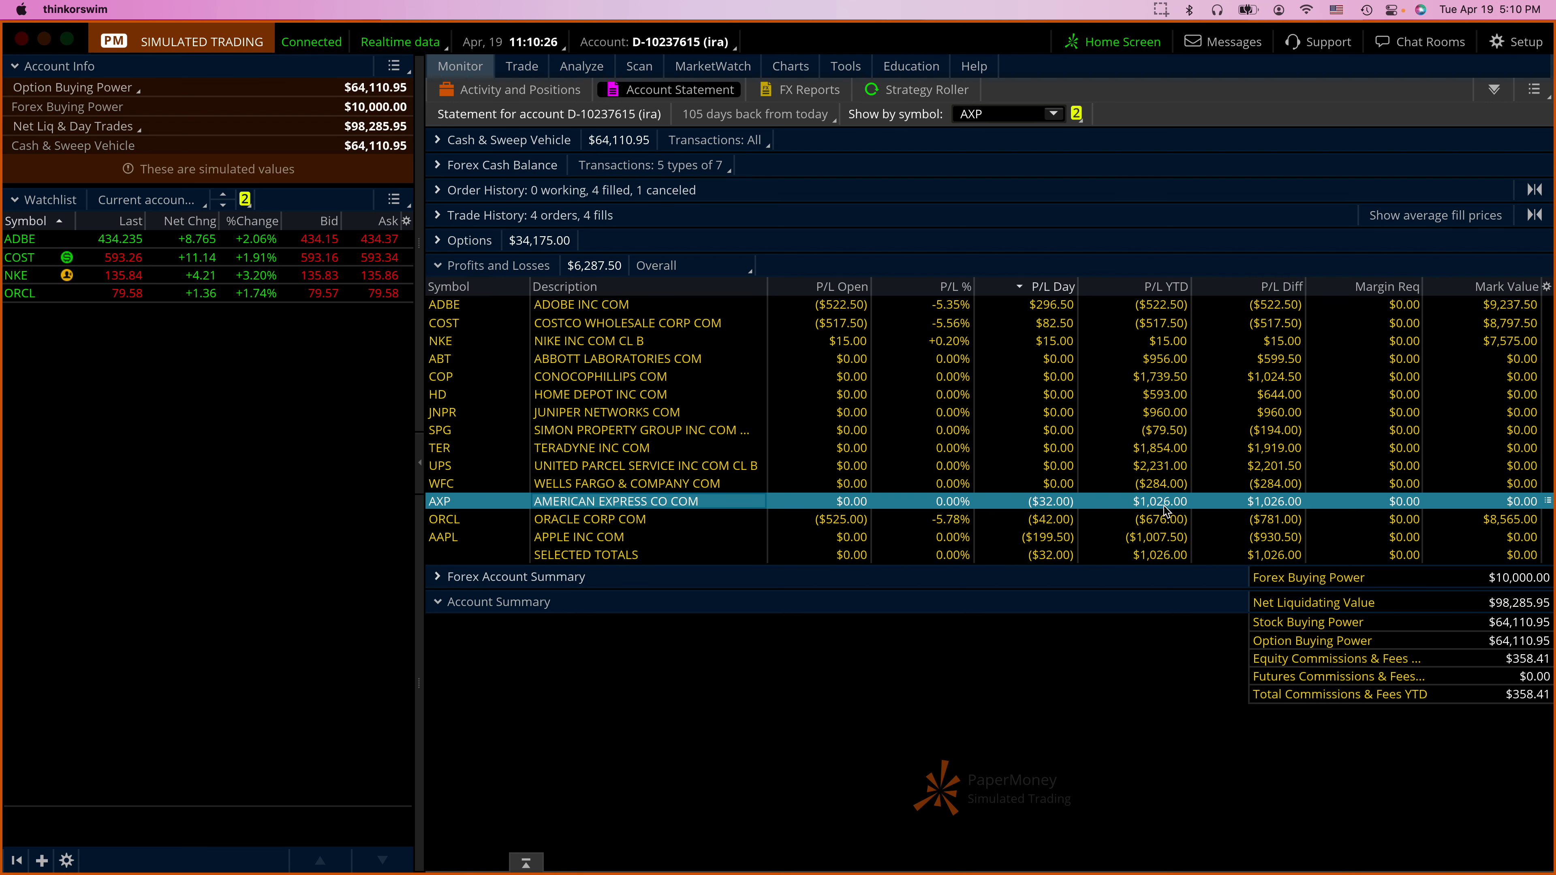
pyautogui.click(790, 65)
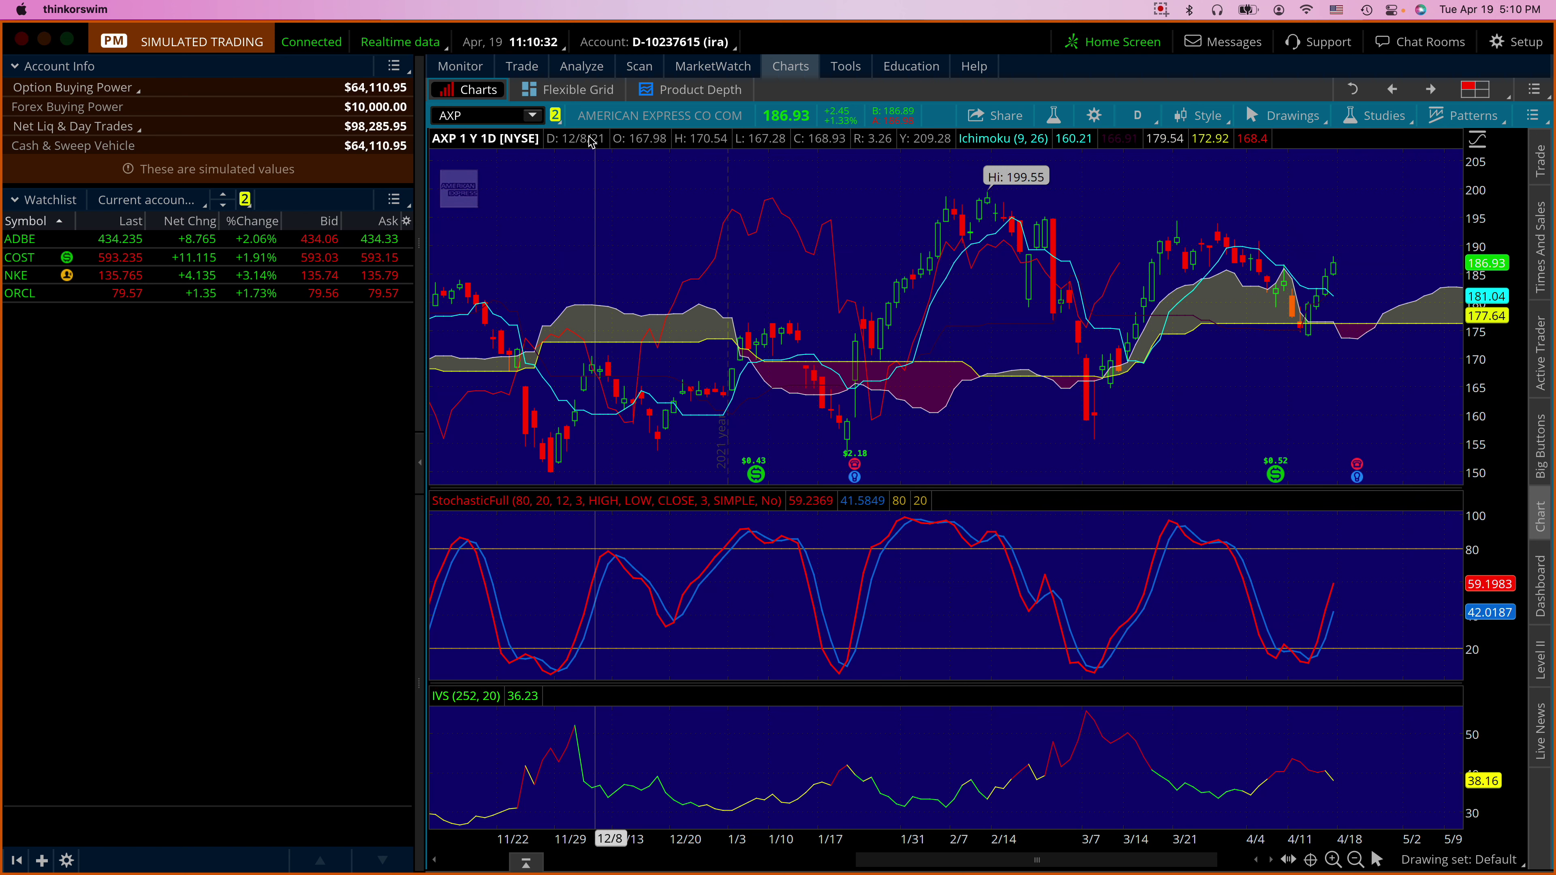
# Replace the chart symbol AXP with AAPL to load Apple's one-year daily chart.
pyautogui.click(471, 114)
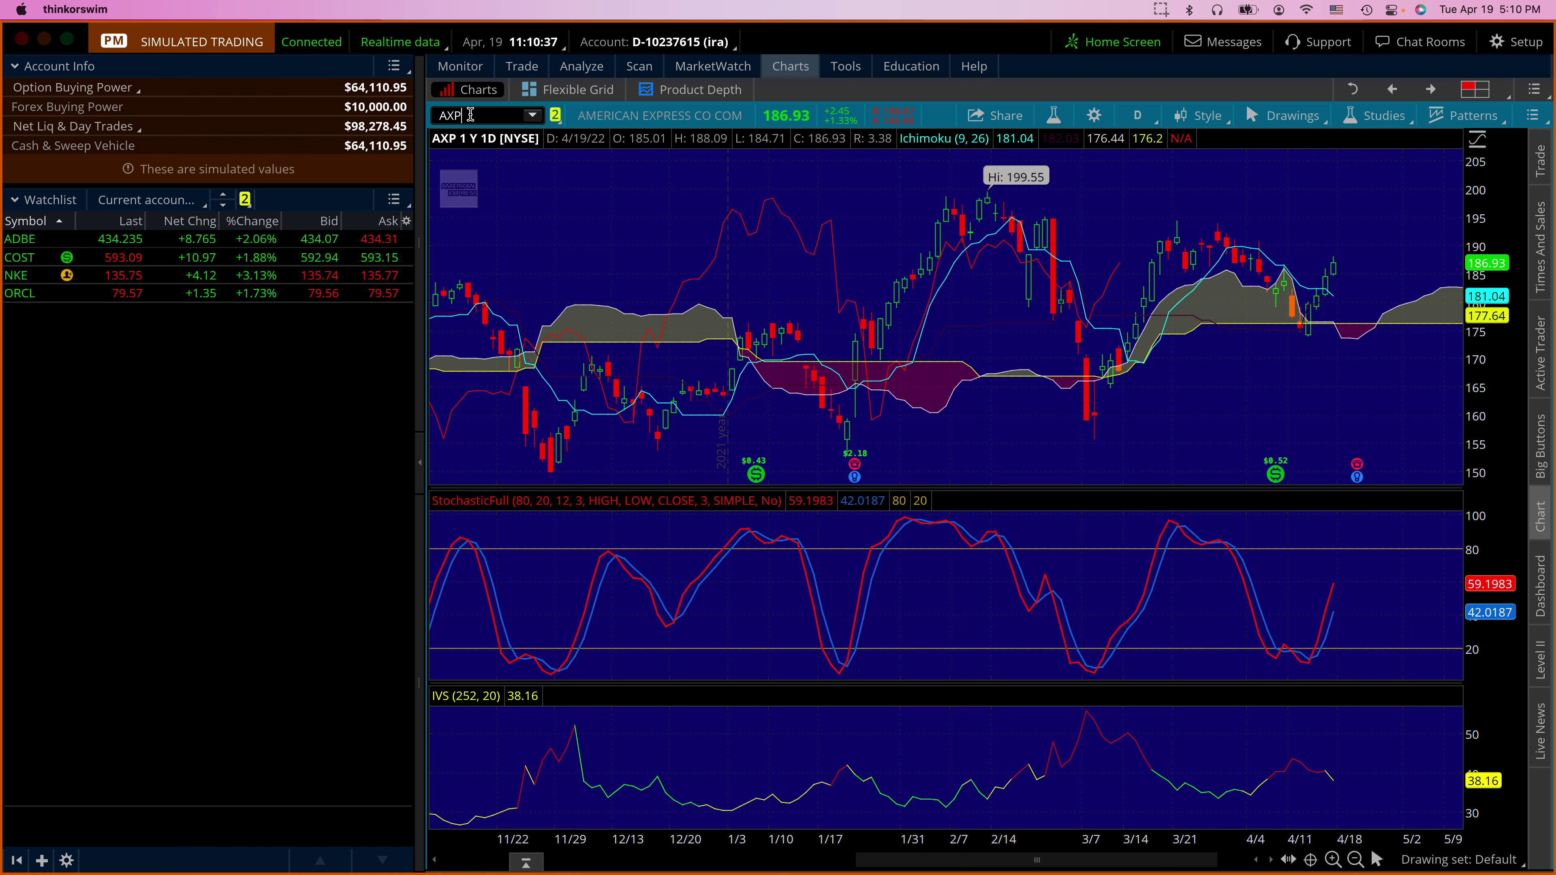
pyautogui.press('BackSpace')
pyautogui.press('BackSpace')
pyautogui.write('AA')
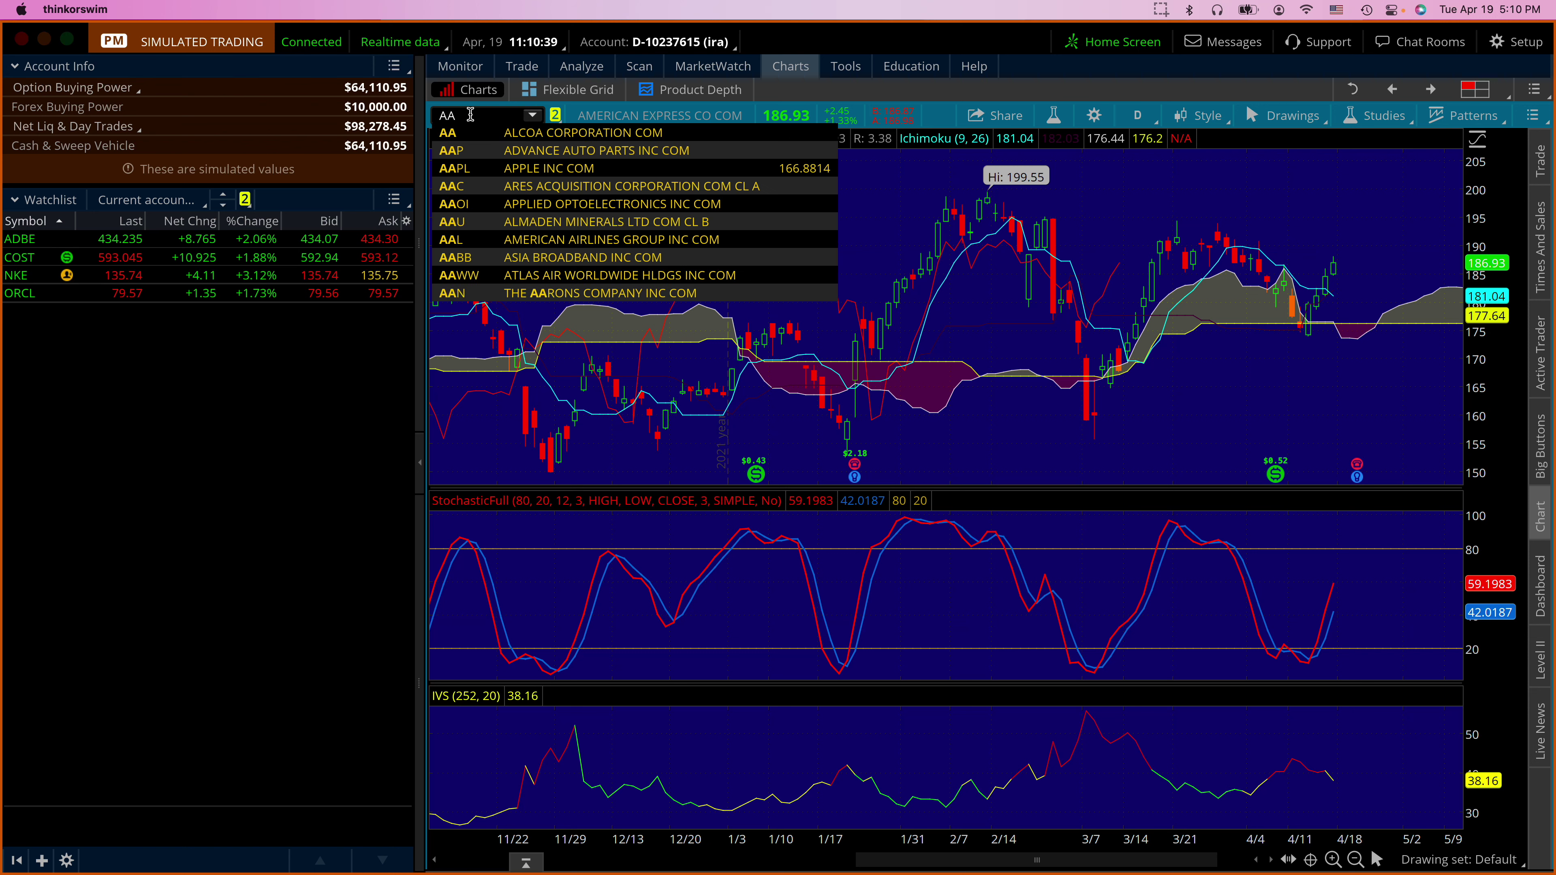
pyautogui.write('PL')
pyautogui.press('Return')
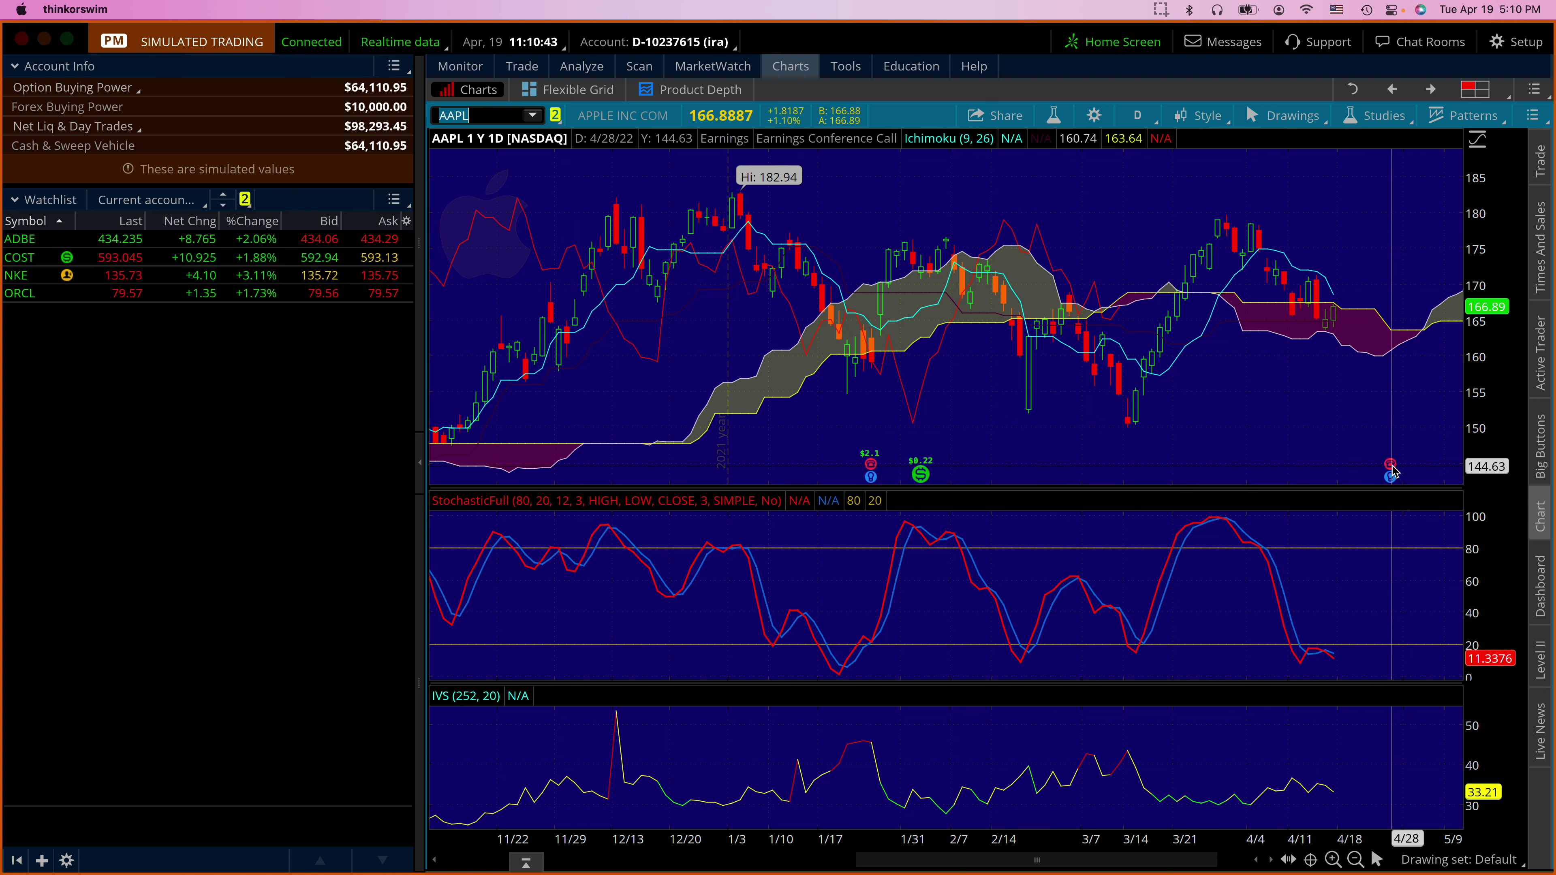
pyautogui.moveTo(1391, 471)
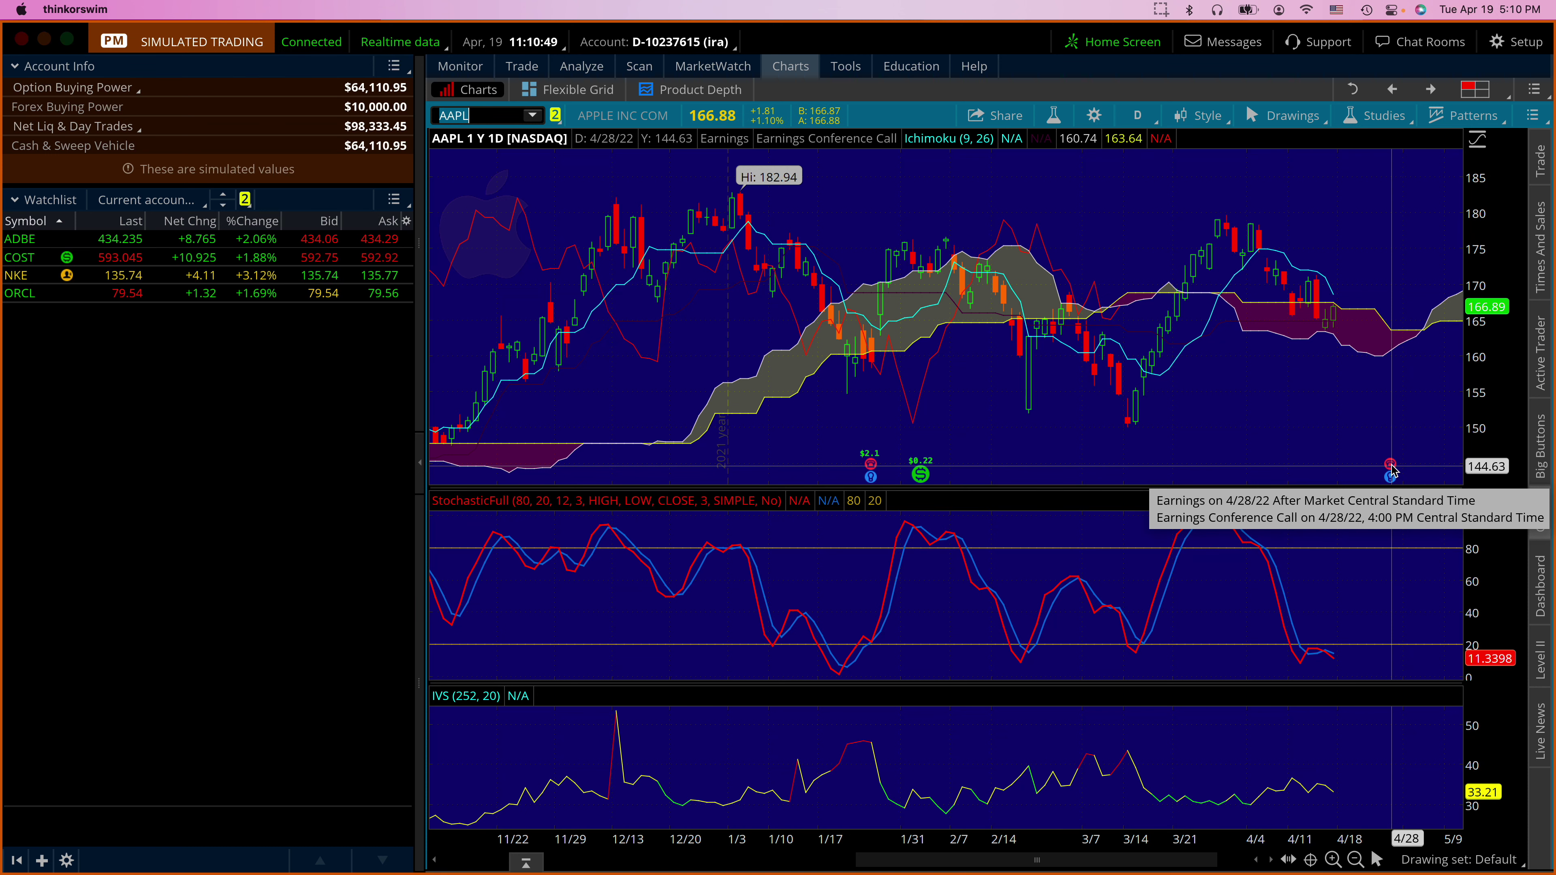
pyautogui.click(478, 64)
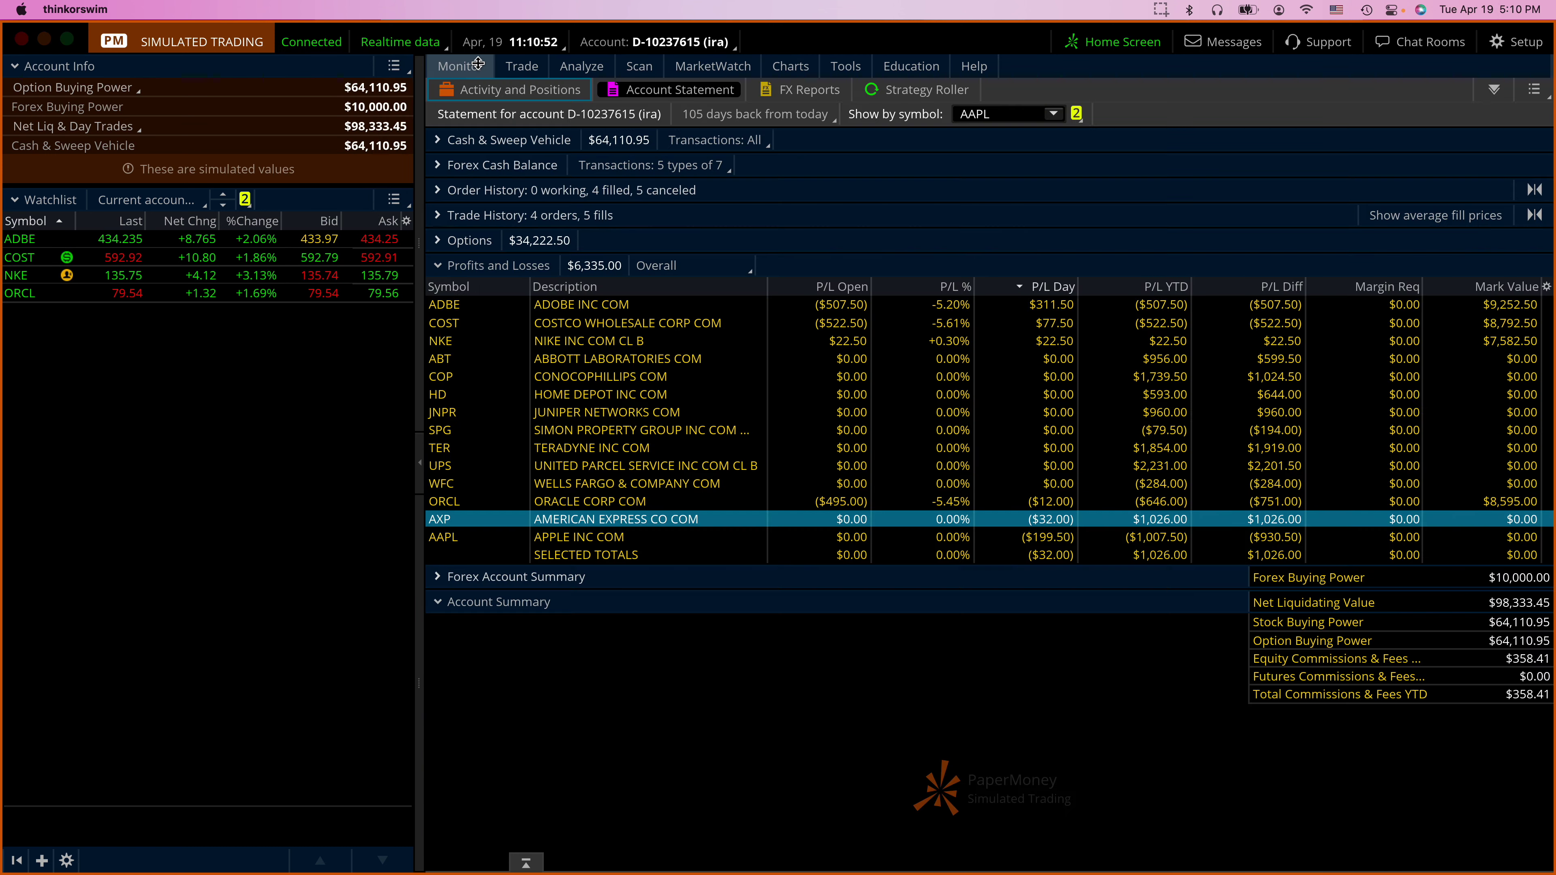
pyautogui.click(520, 90)
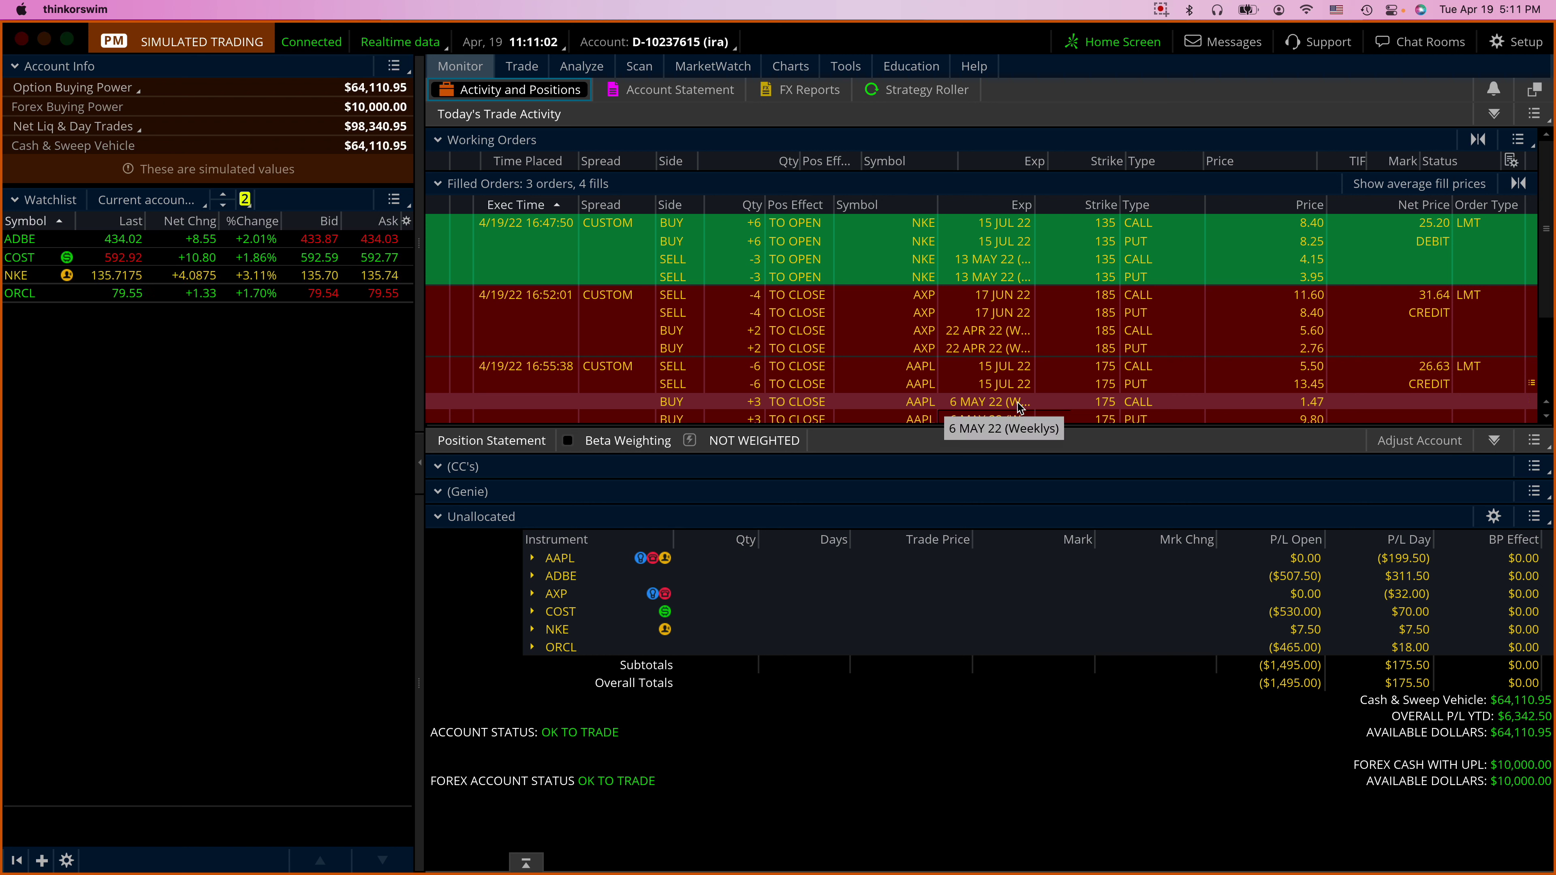
pyautogui.click(790, 66)
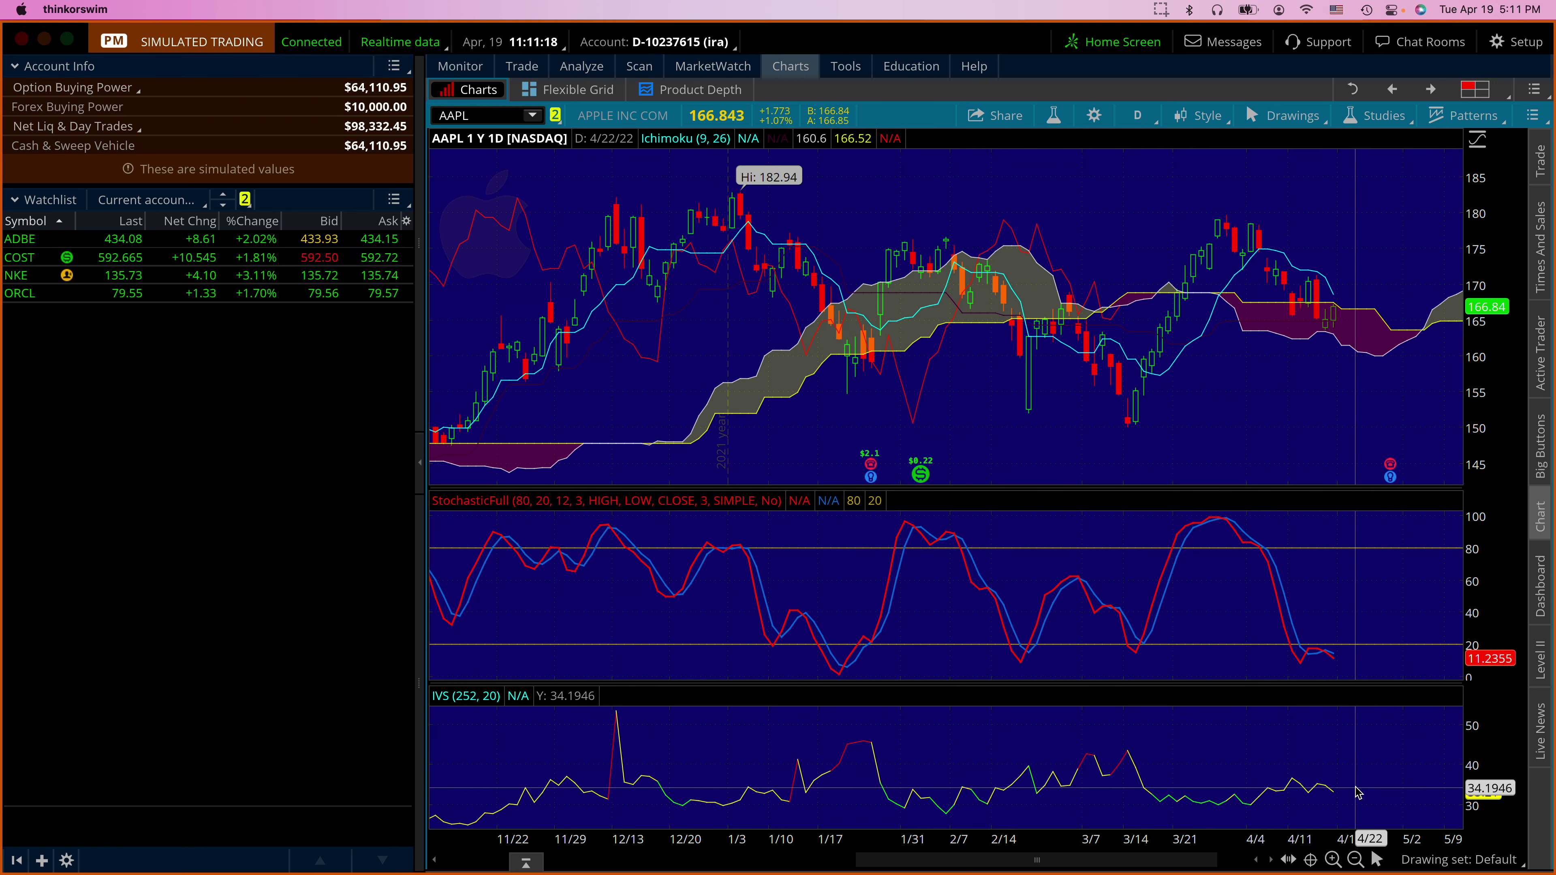
pyautogui.scroll(-1, 1356, 792)
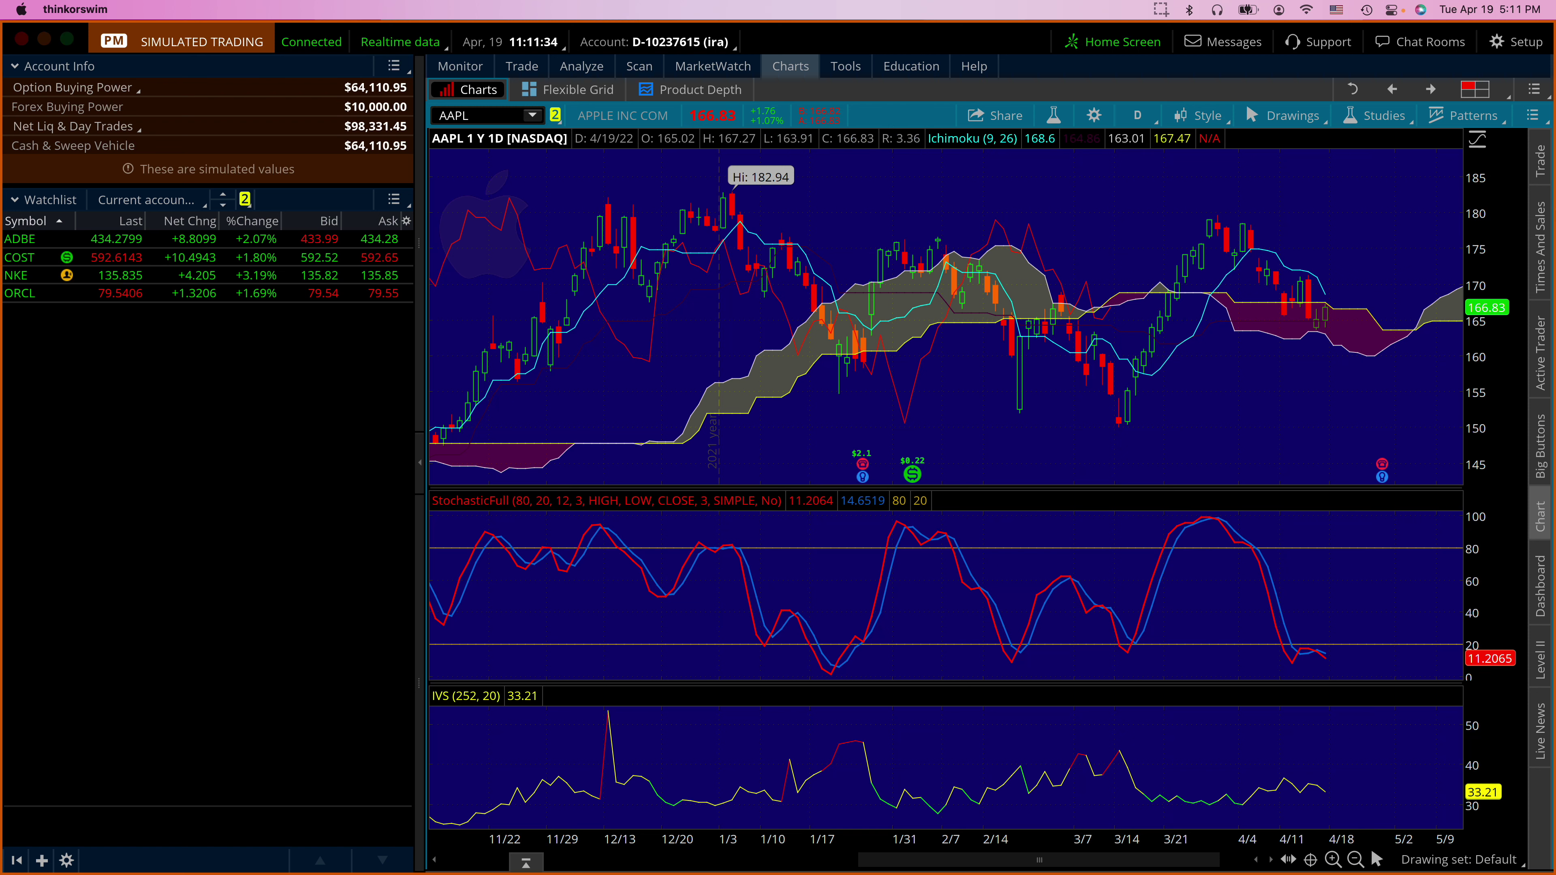
pyautogui.moveTo(1535, 215)
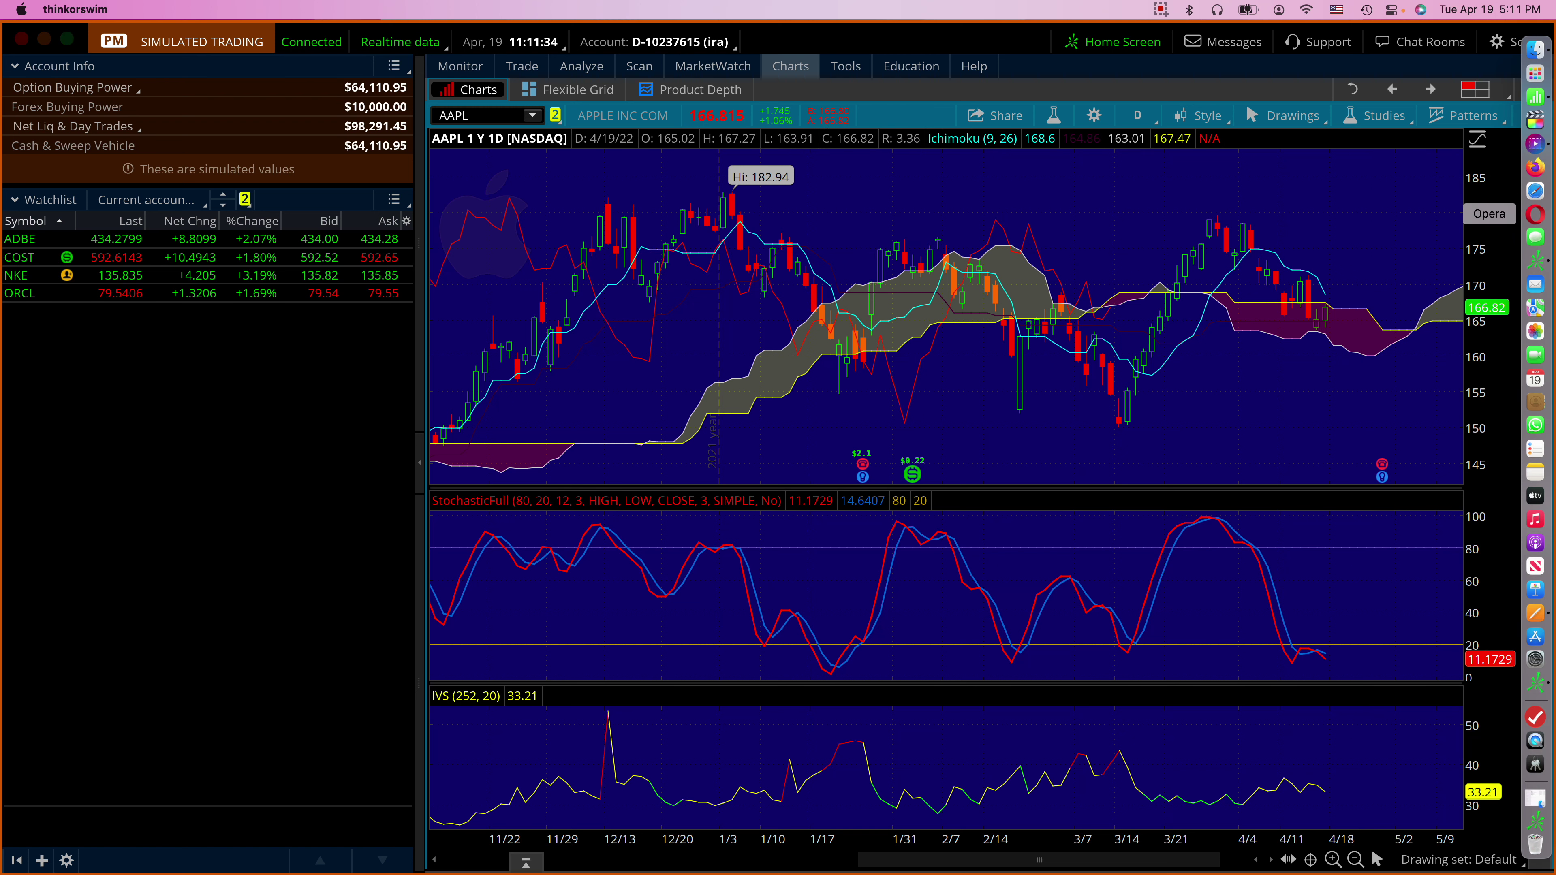
pyautogui.click(1361, 115)
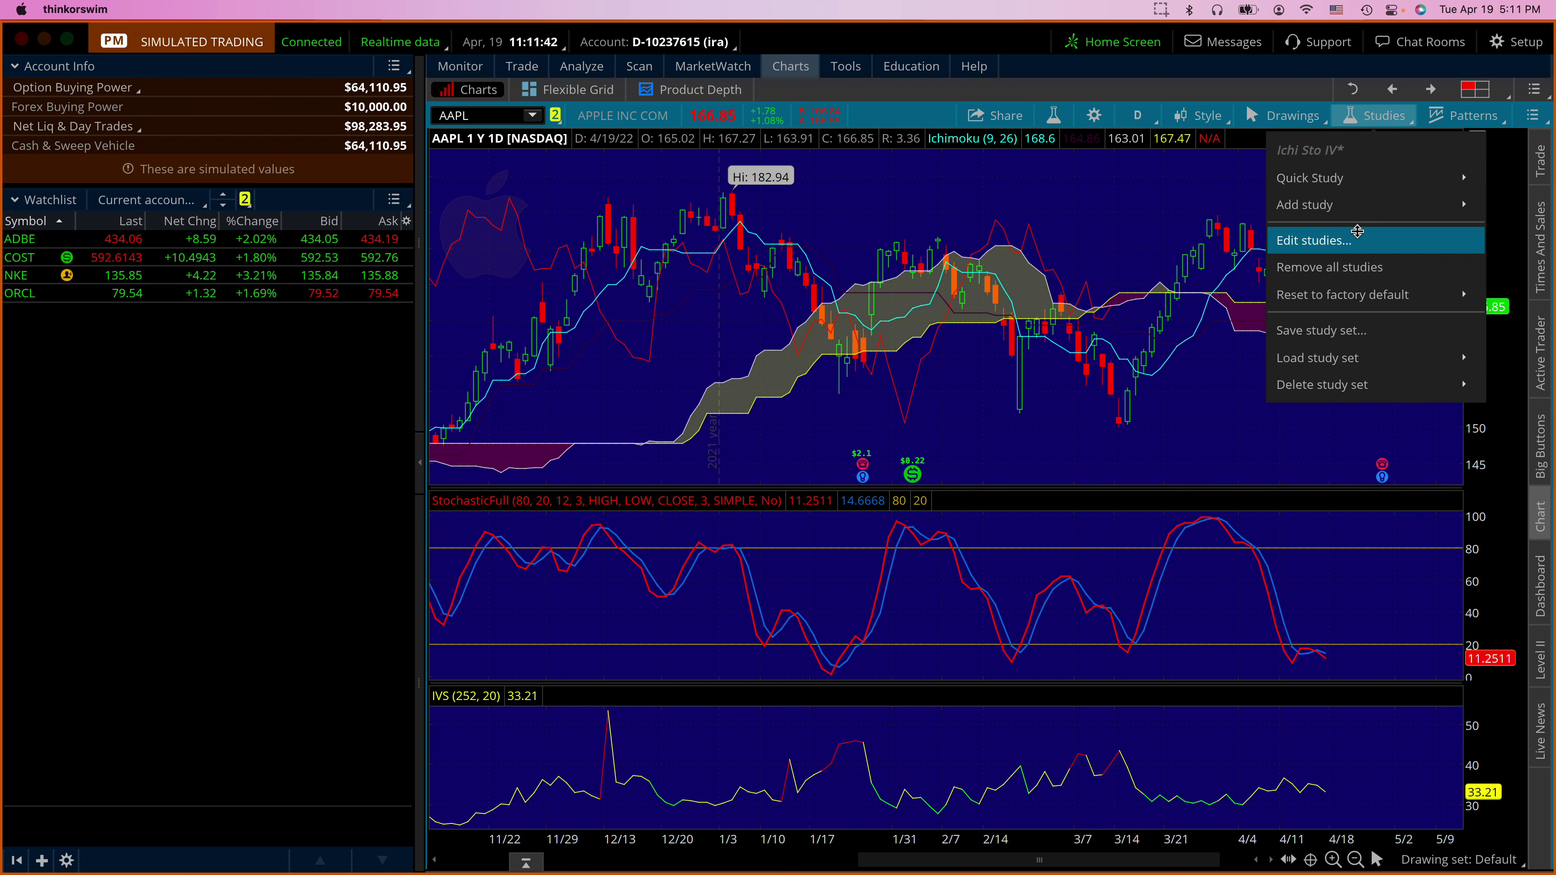
# Open Edit Studies, select the IVS (252, 20) study, and enter 'ivsIVSV'.
pyautogui.click(1357, 239)
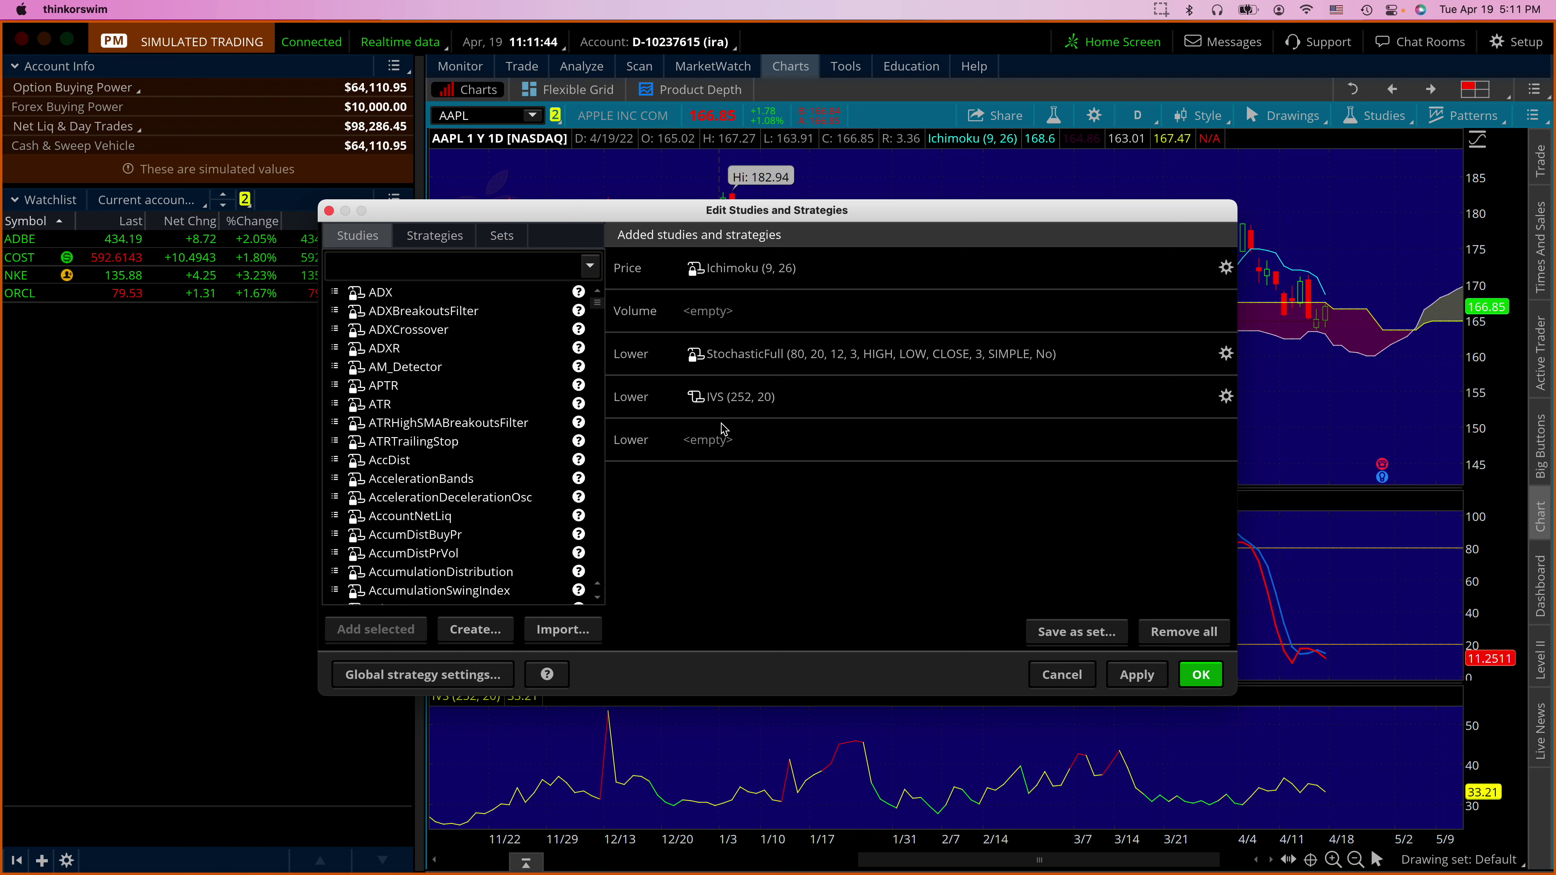
pyautogui.click(747, 405)
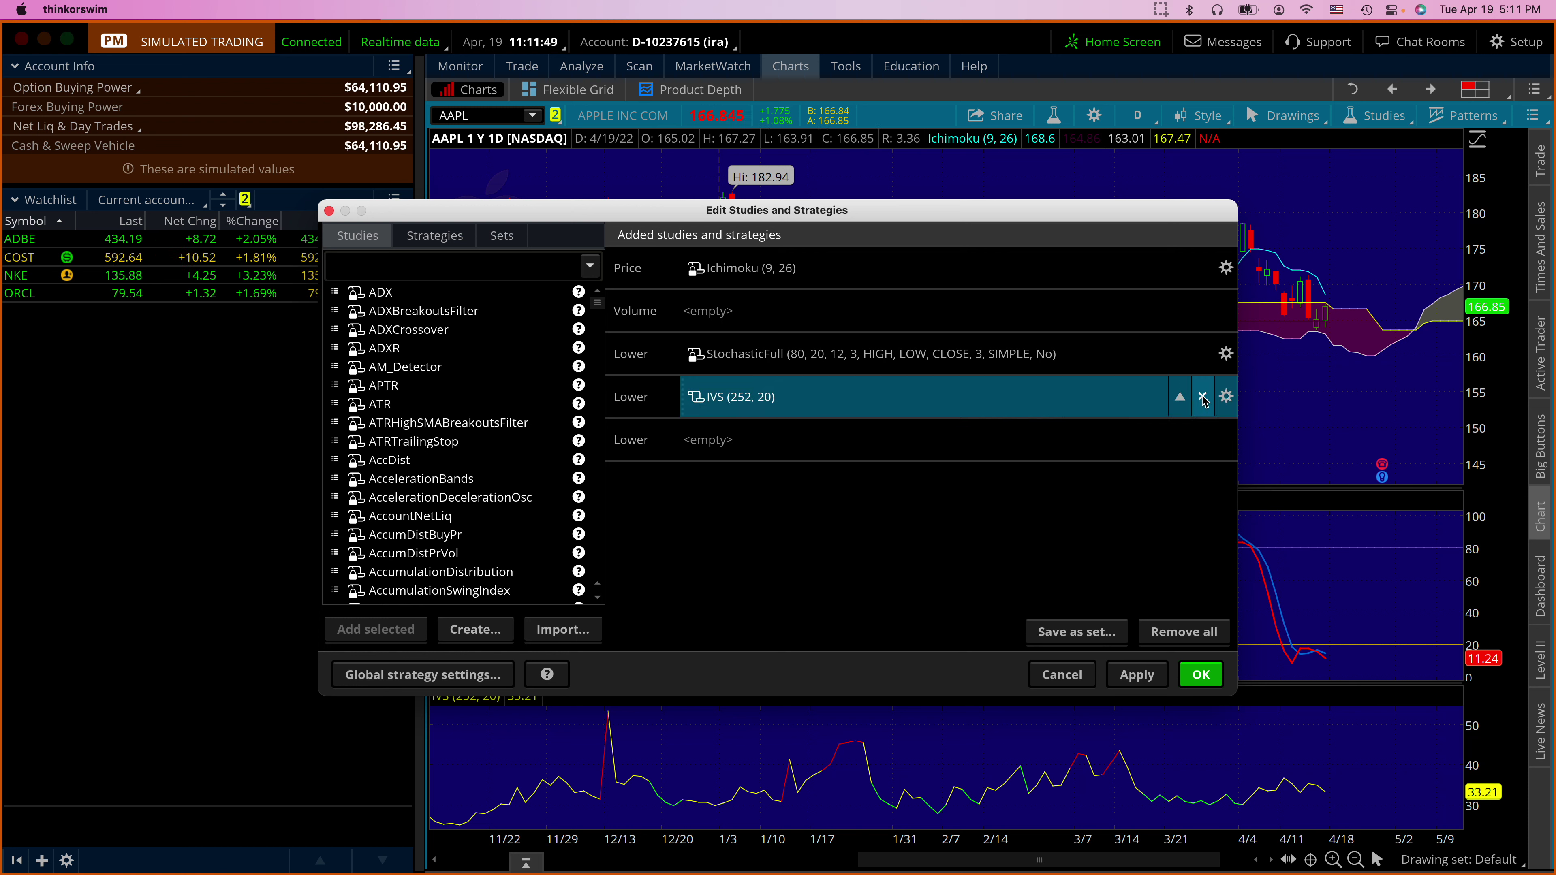
pyautogui.click(454, 265)
pyautogui.write('ivs')
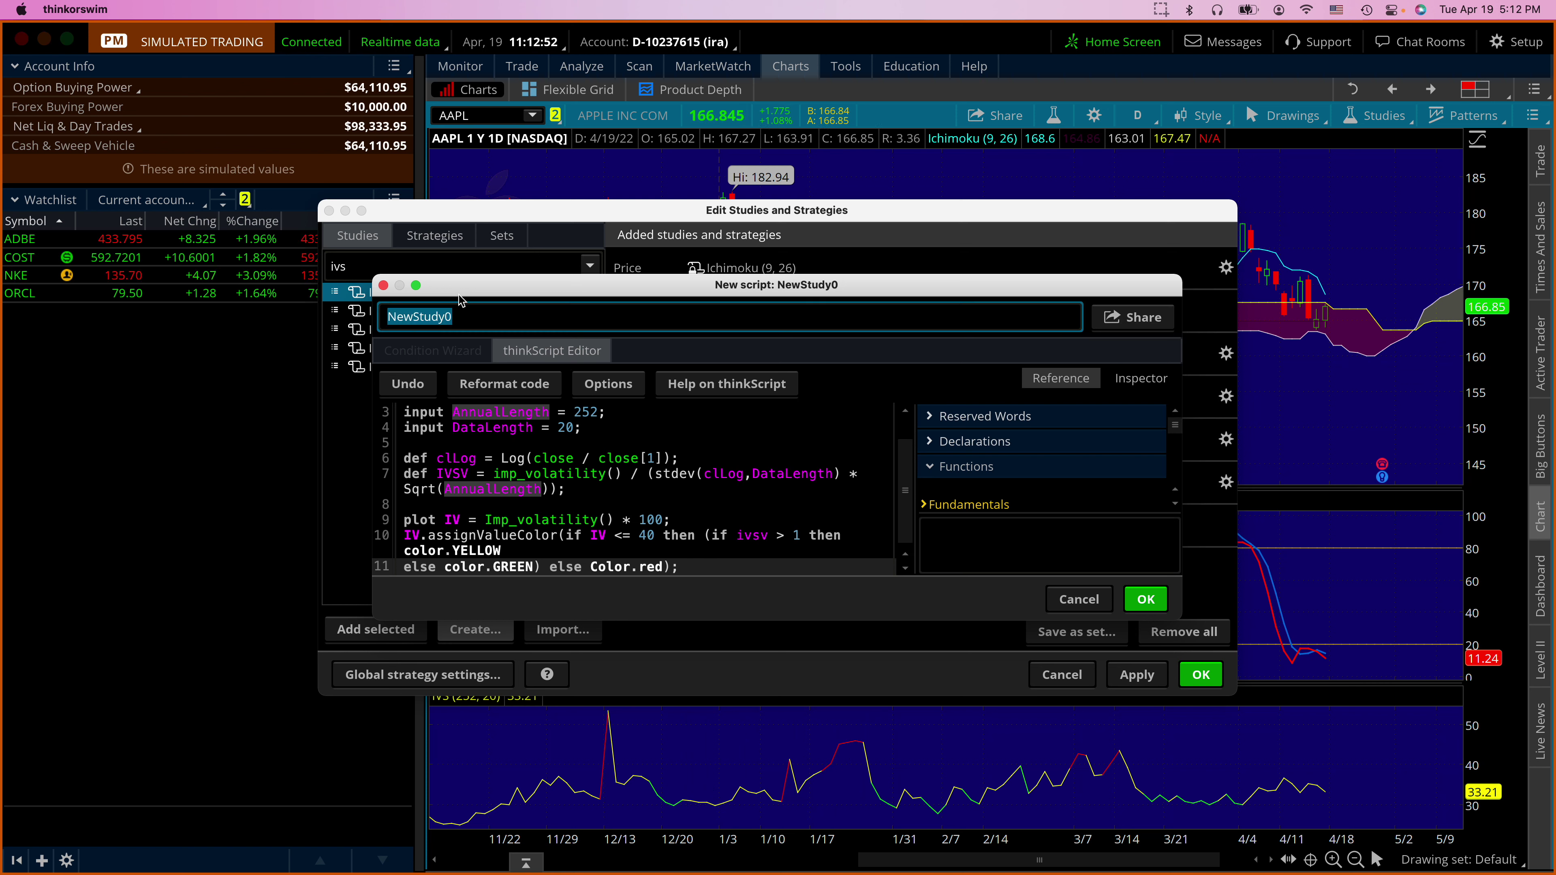
pyautogui.write('IVSV')
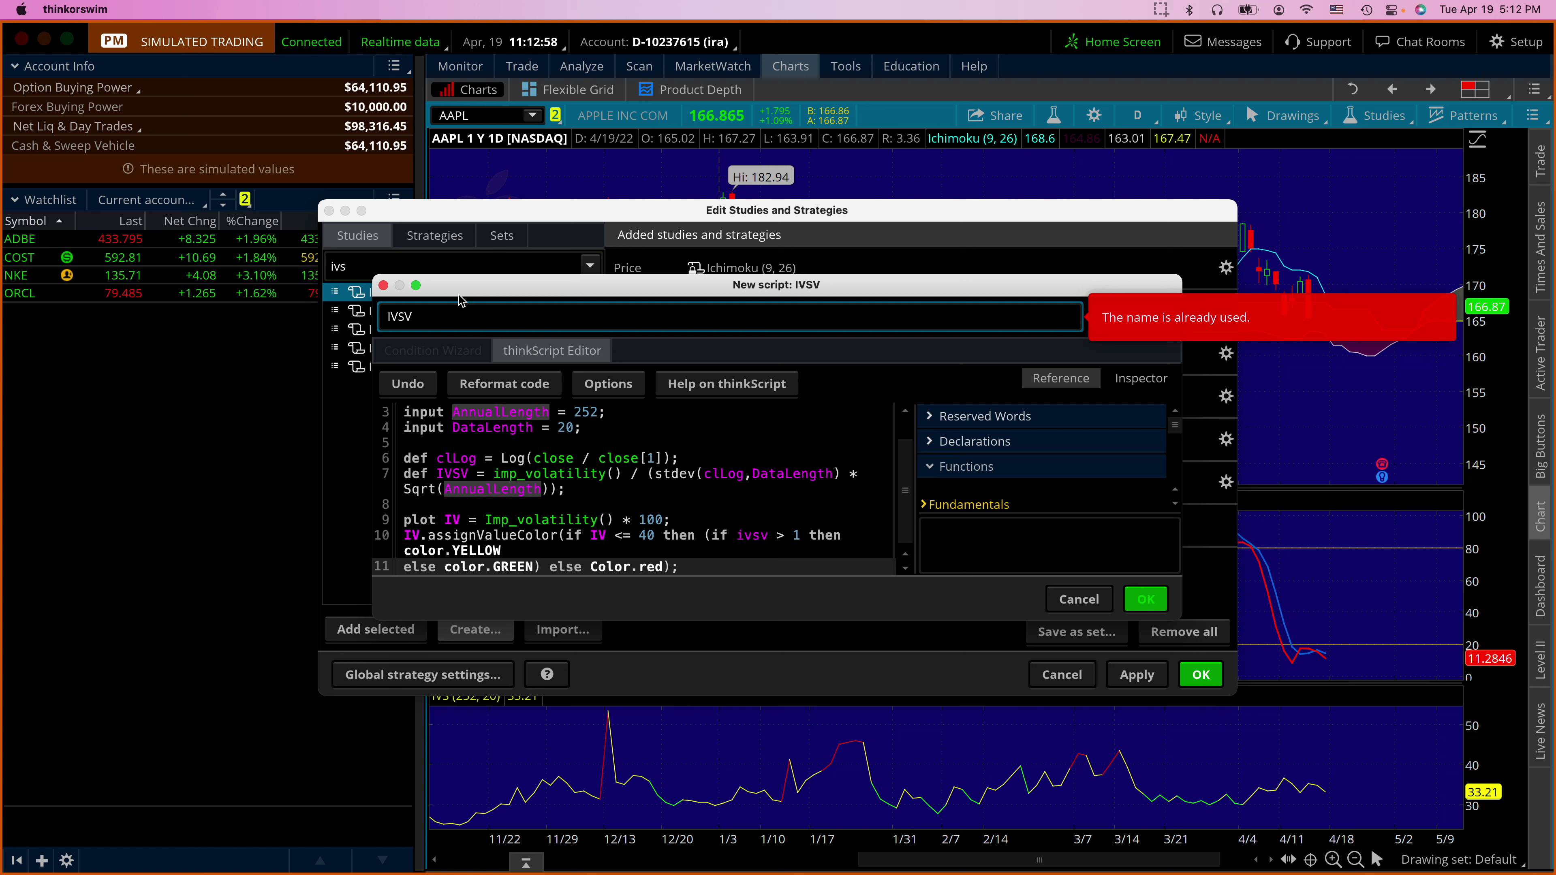
# Name the new study IVSVGenie and save it onto the chart.
pyautogui.write('Genie')
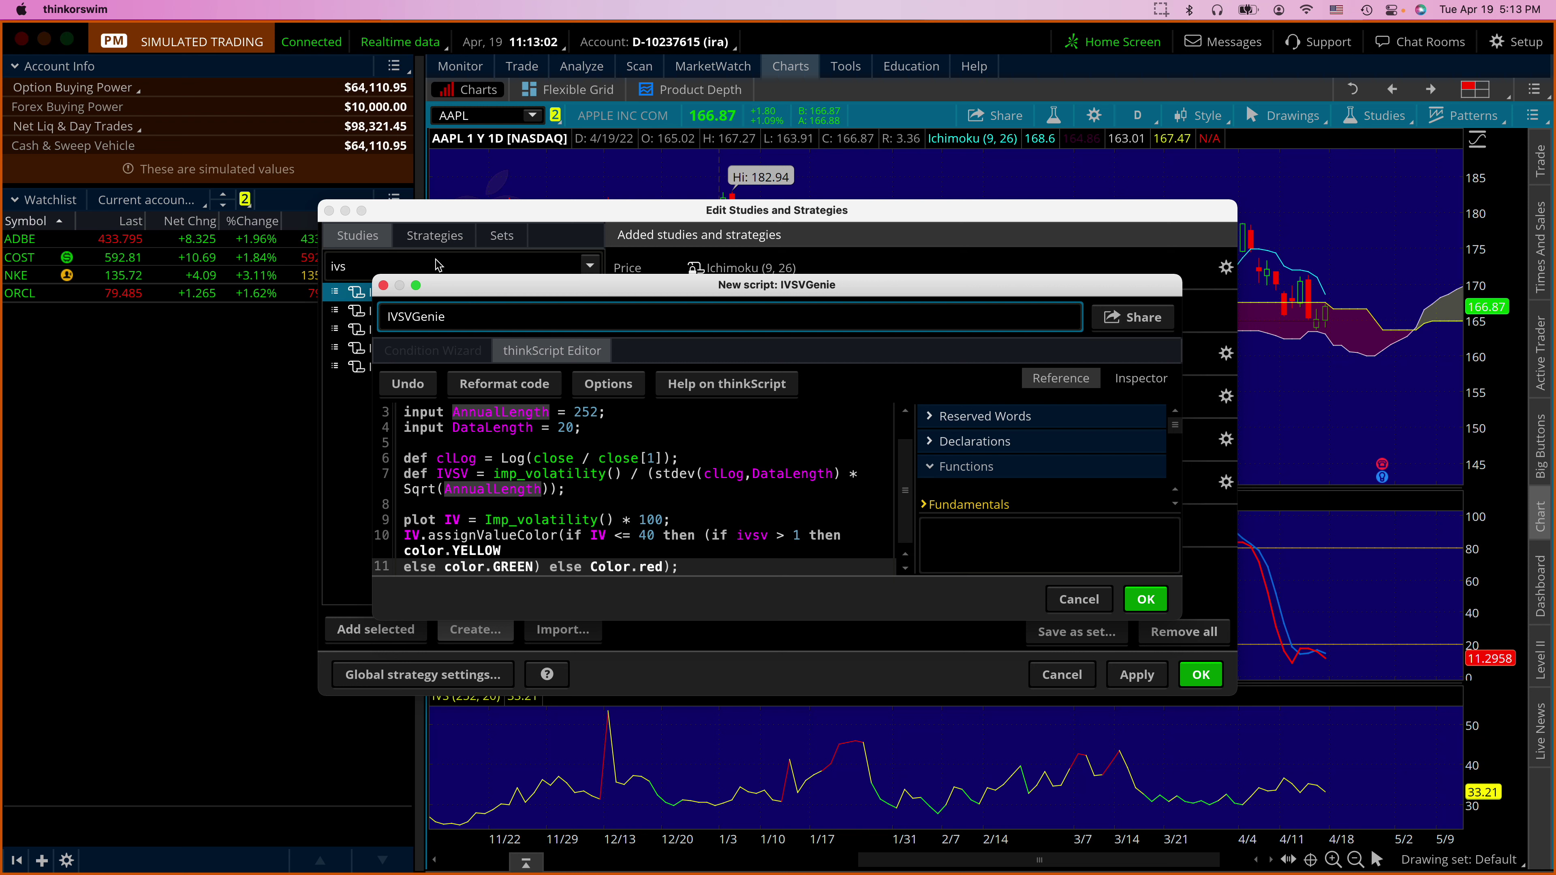
pyautogui.click(1154, 607)
# Keep the new IVSVGenie study, delete the three IVS (252, 20) copies, and apply the studies.
pyautogui.click(812, 525)
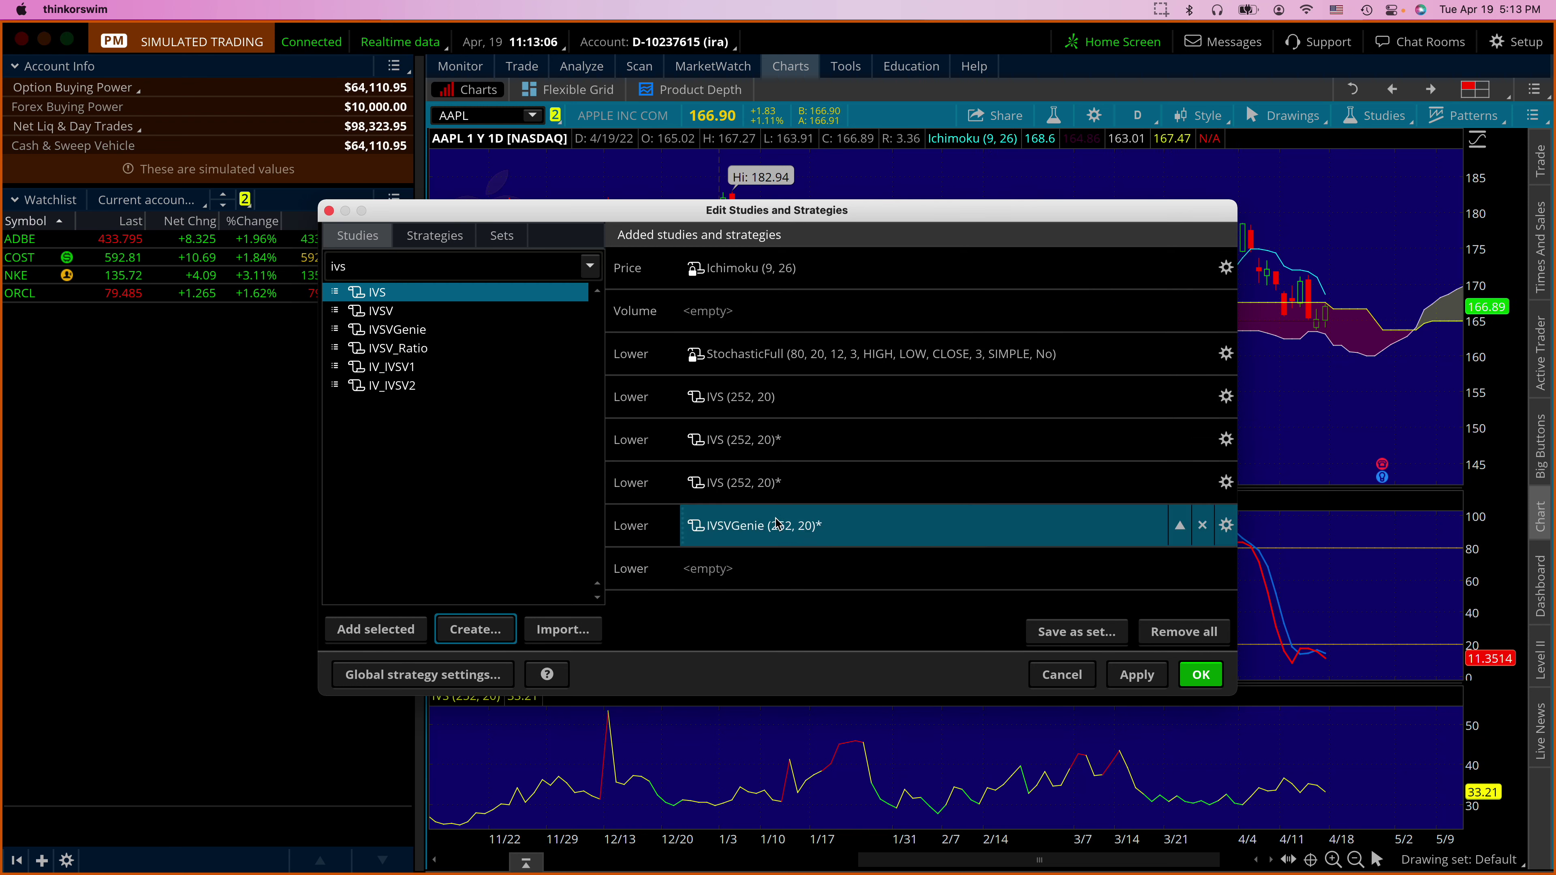
pyautogui.moveTo(1202, 399)
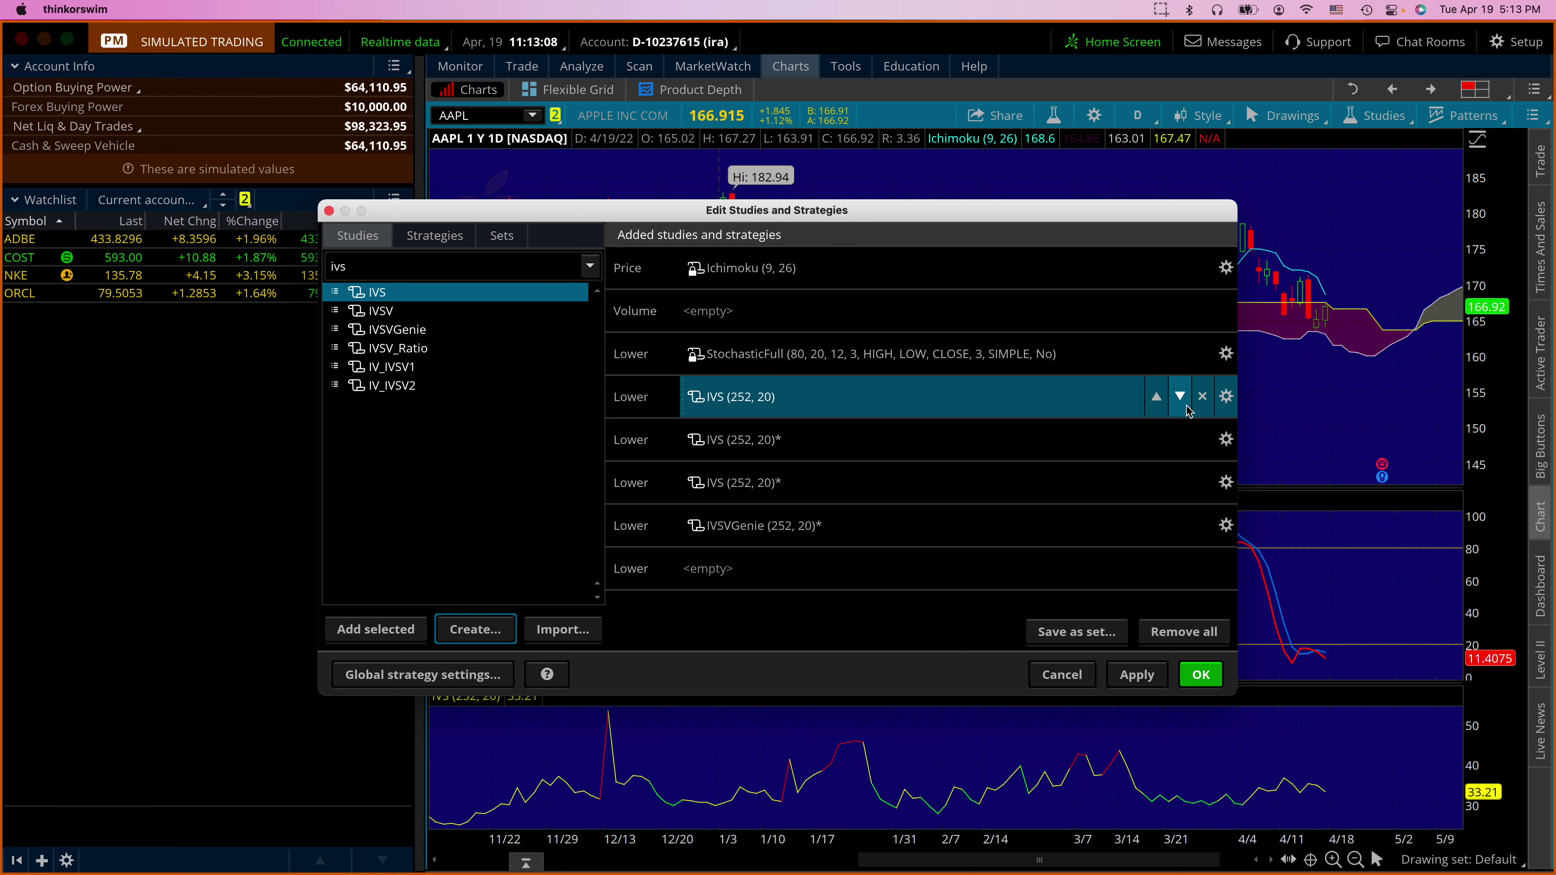
pyautogui.click(1201, 397)
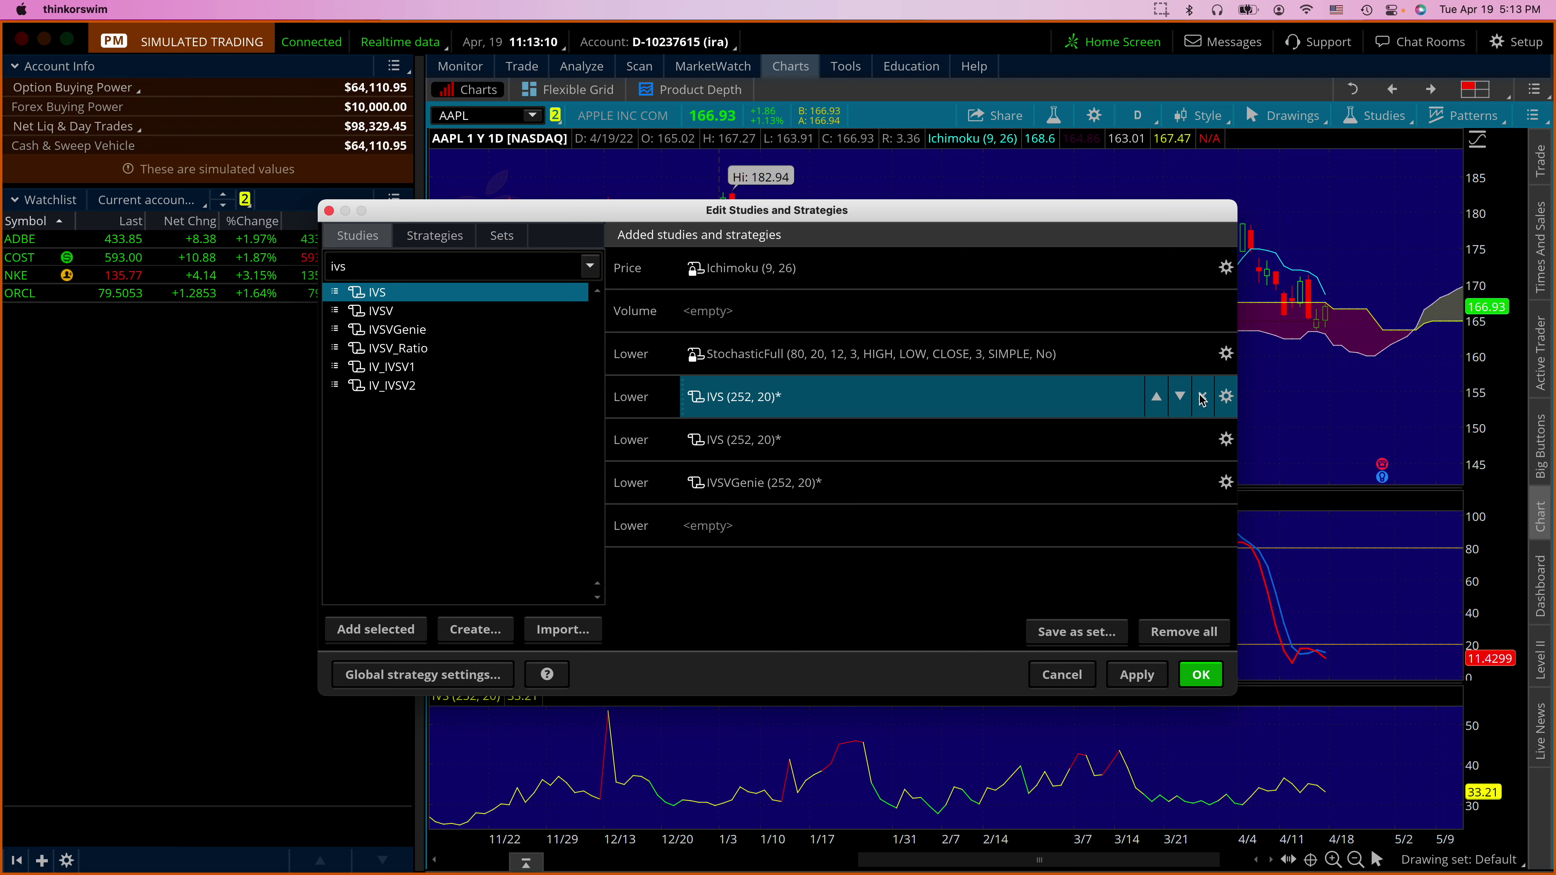
pyautogui.click(1202, 396)
pyautogui.click(1201, 397)
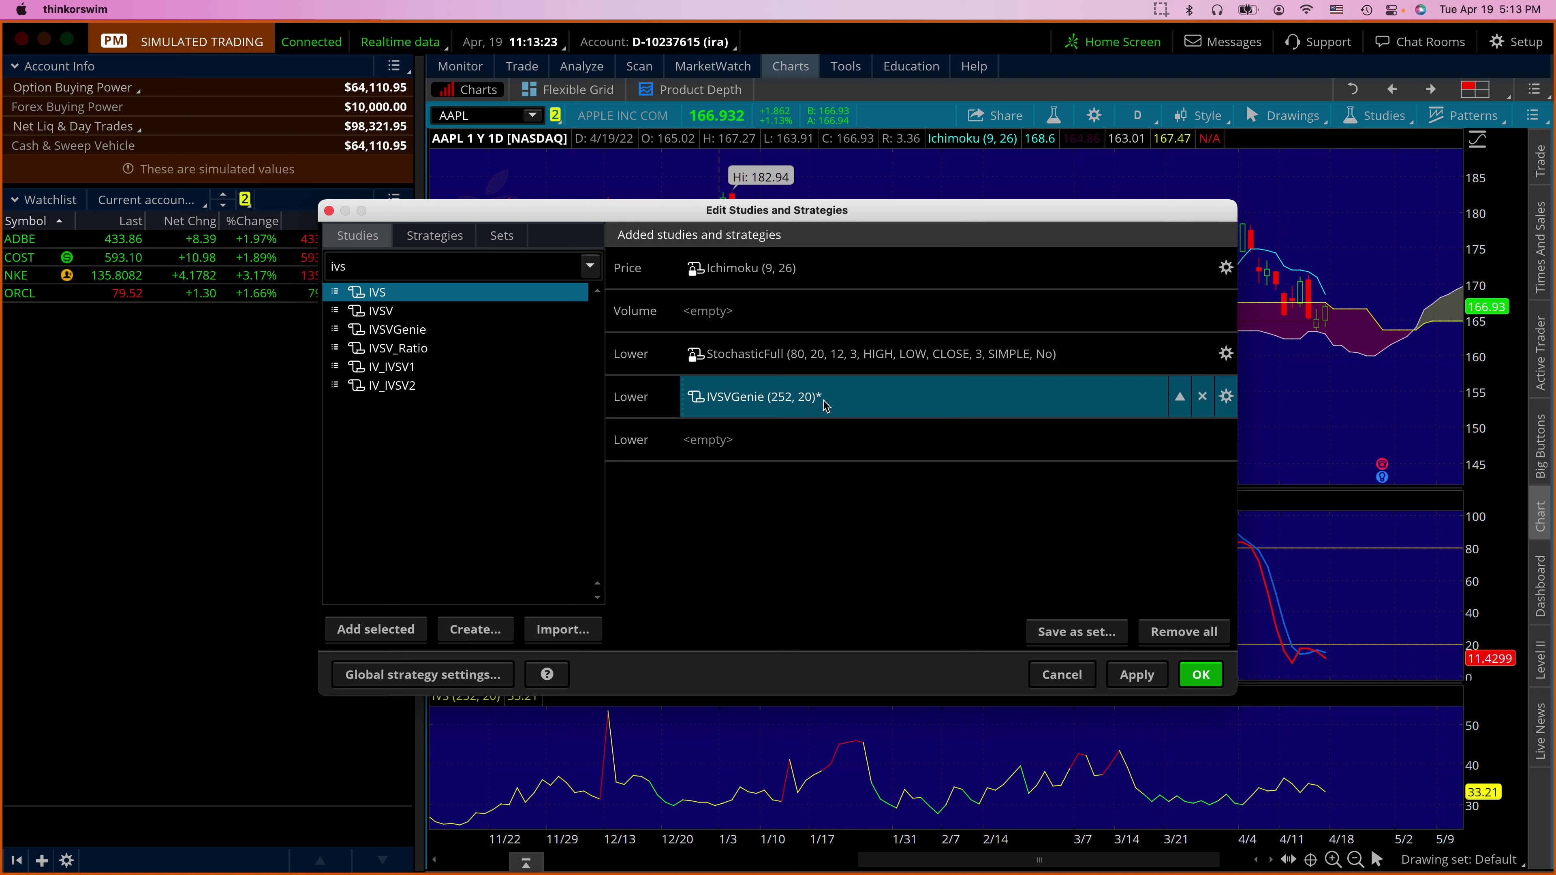
pyautogui.click(1191, 675)
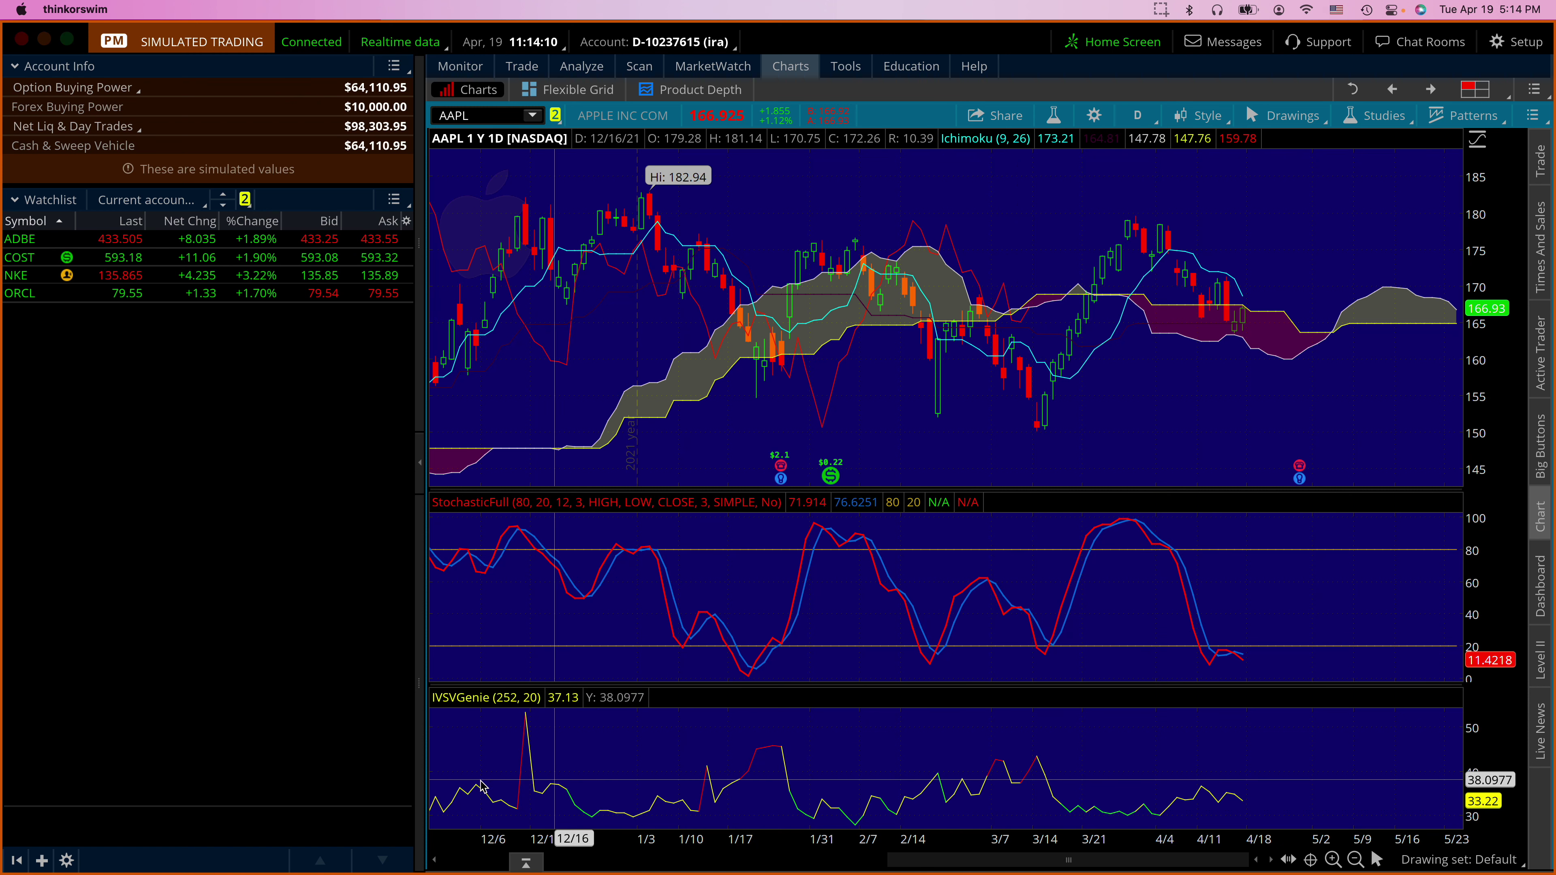
# Zoom the AAPL daily chart out to a full year of prices.
pyautogui.scroll(5, 640, 810)
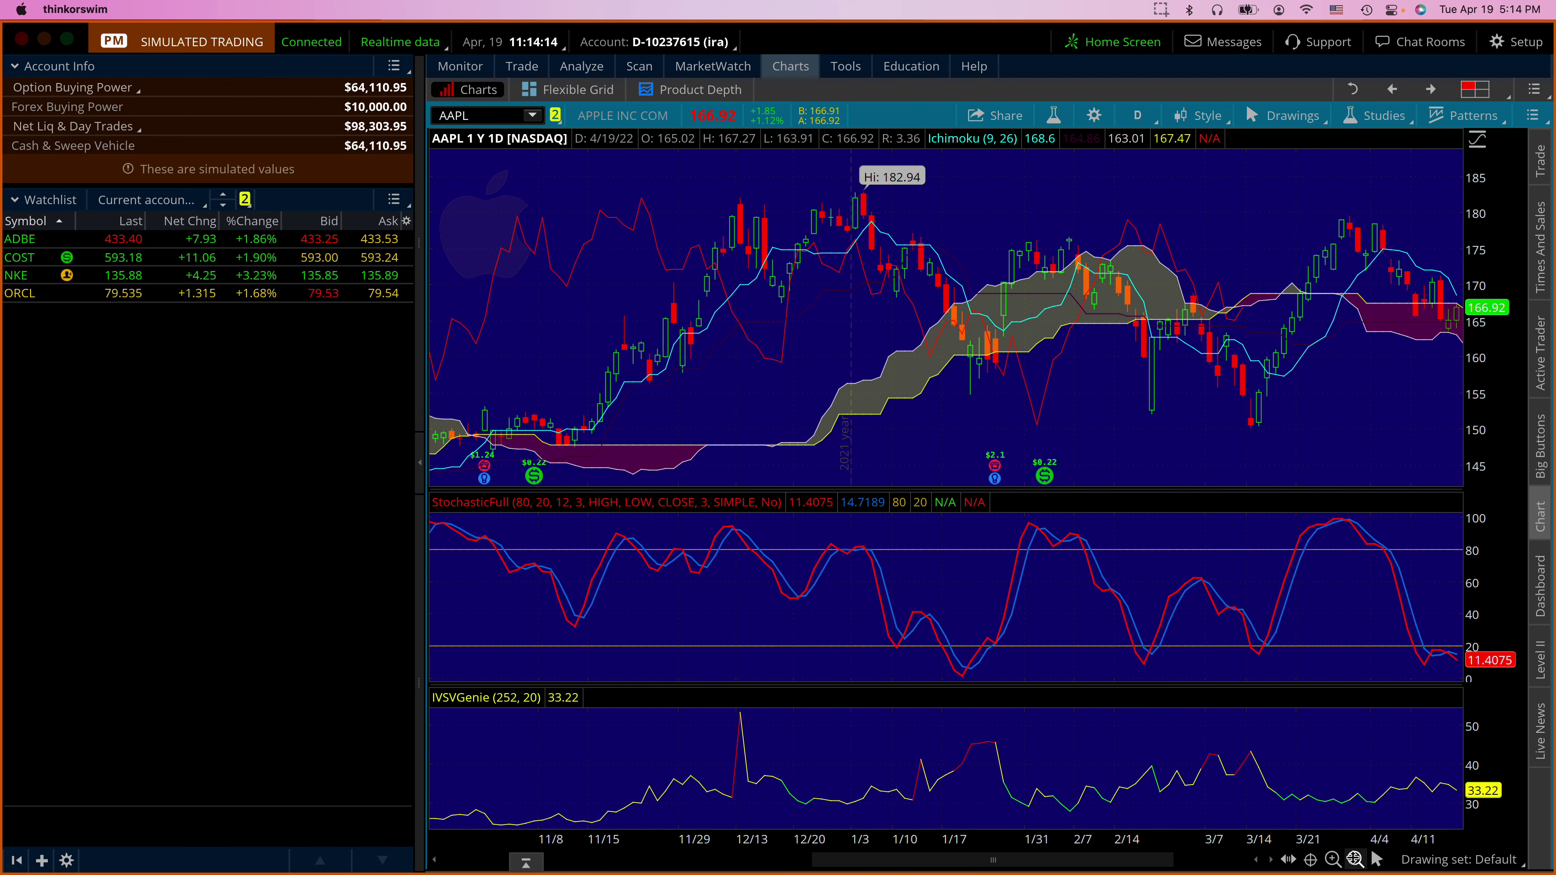
pyautogui.click(1333, 860)
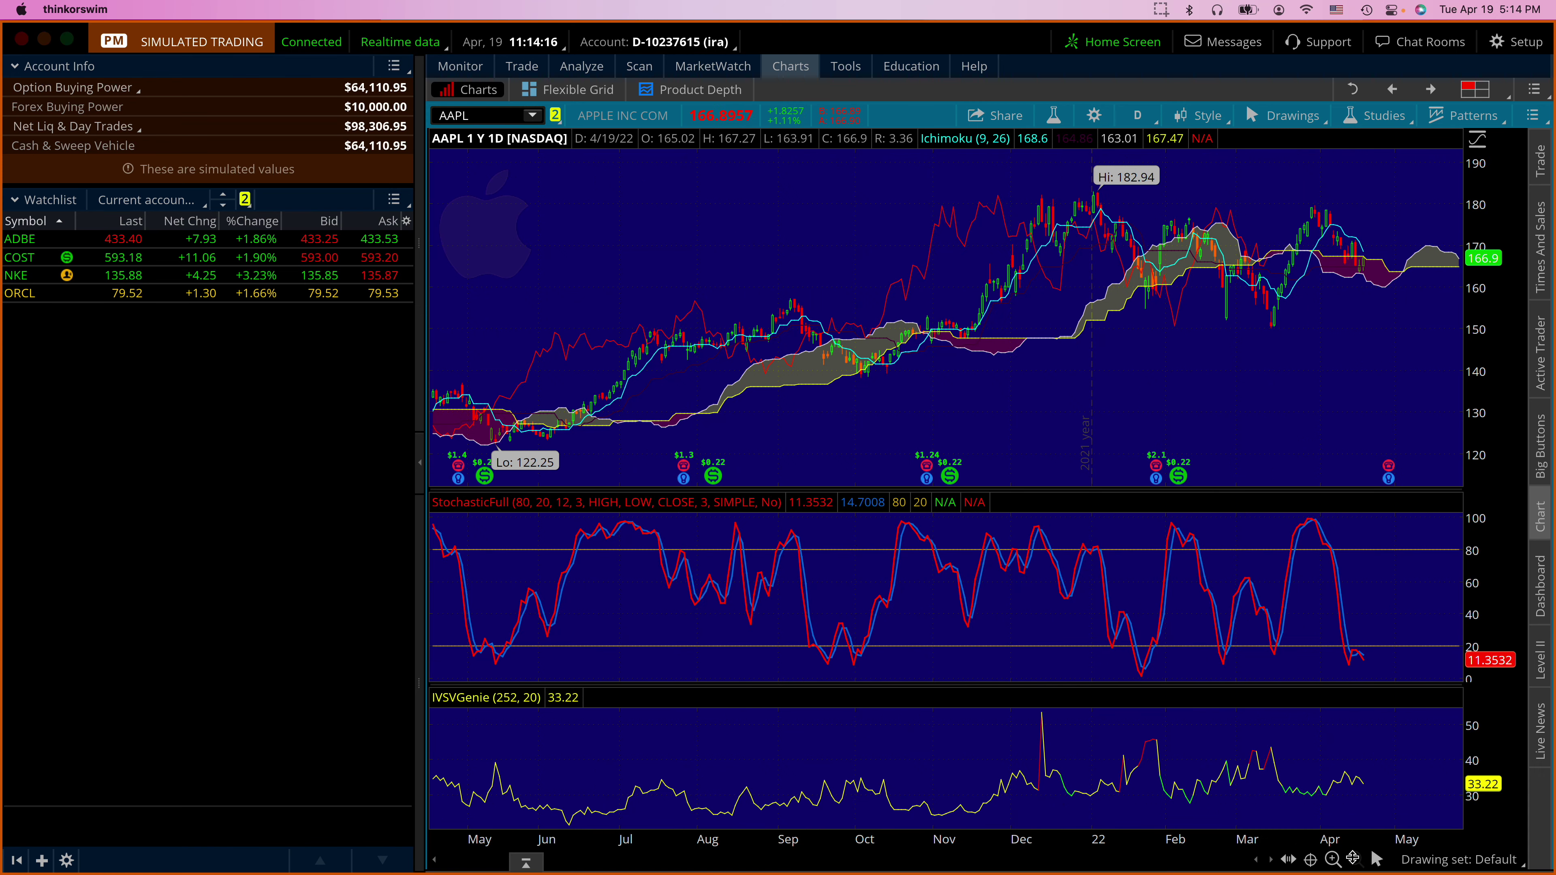